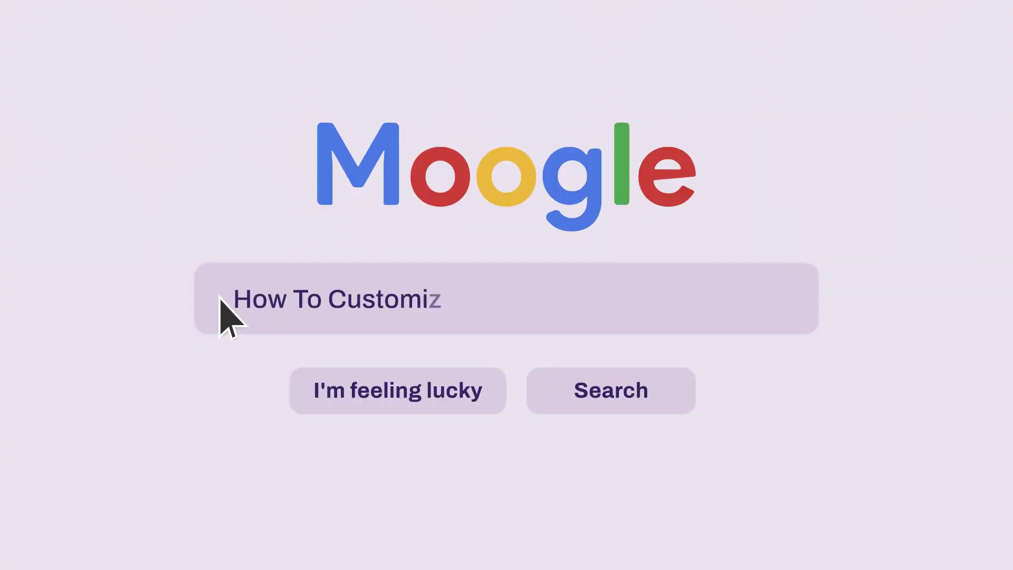
Enter 'How To Customize Photoshops Interface' as the search query
{"action": "type", "text": "e Photoshops Interface"}
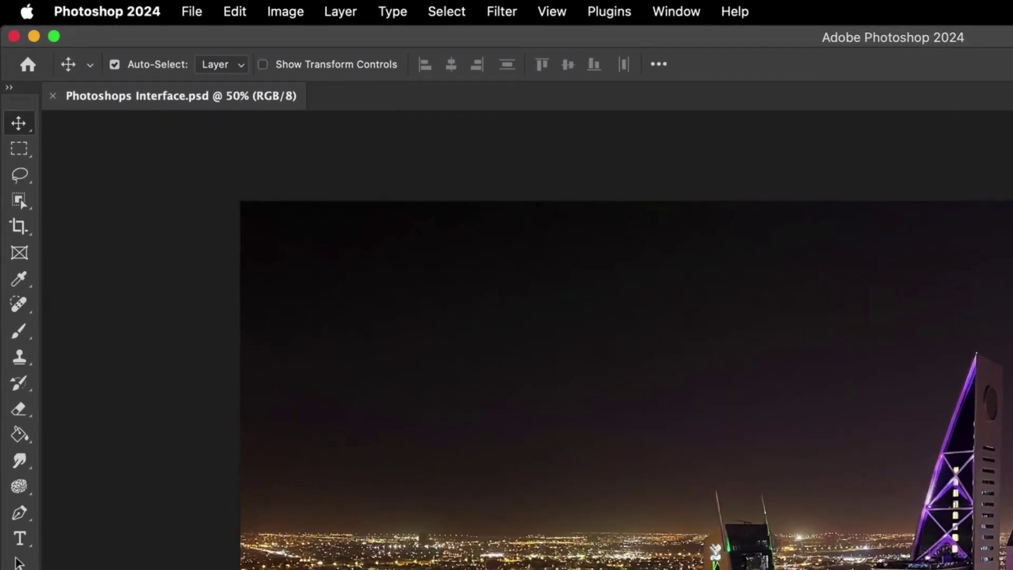
{"action": "left_click", "coordinate": [120, 12]}
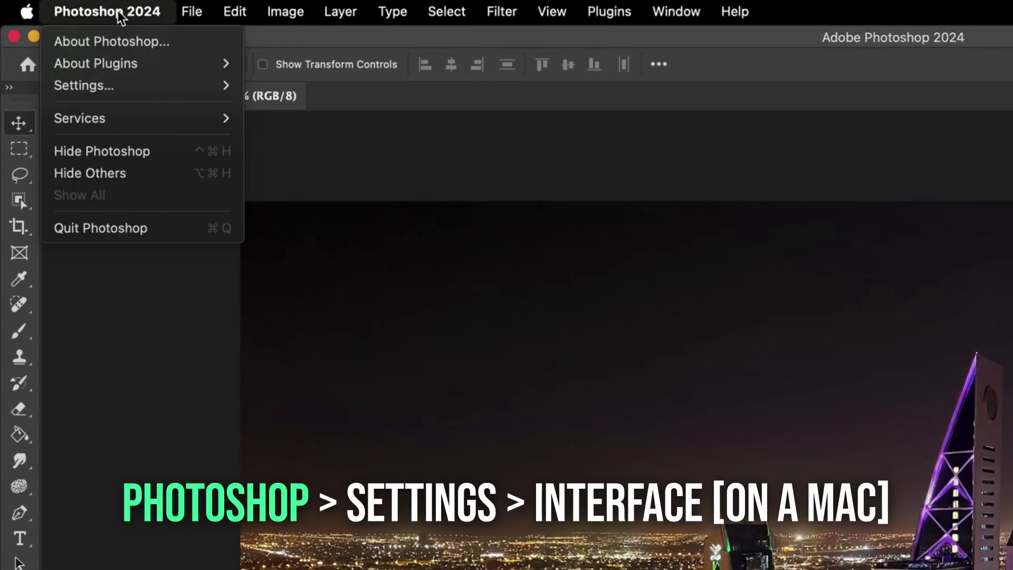
{"action": "mouse_move", "coordinate": [199, 84]}
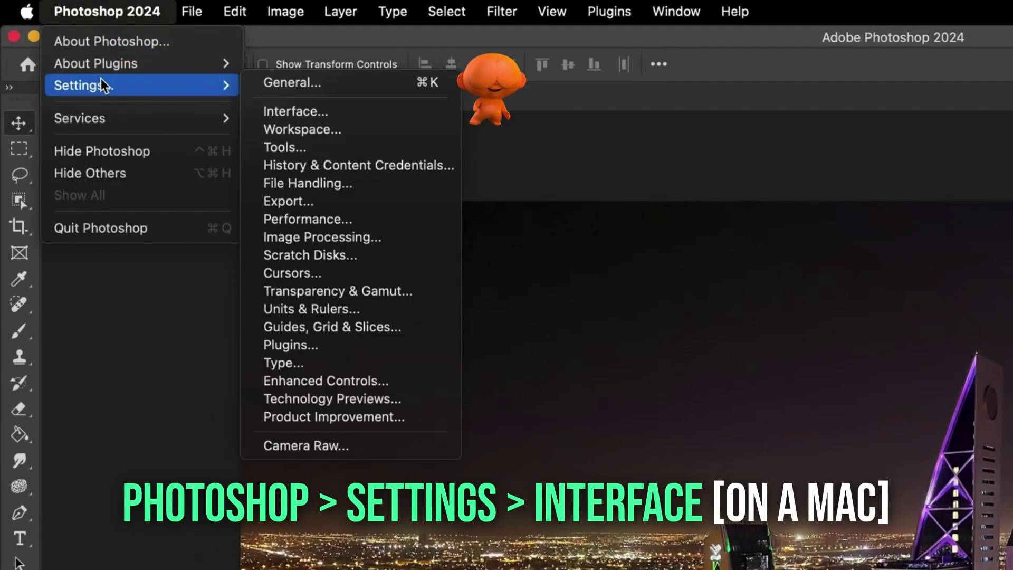
{"action": "left_click", "coordinate": [285, 112]}
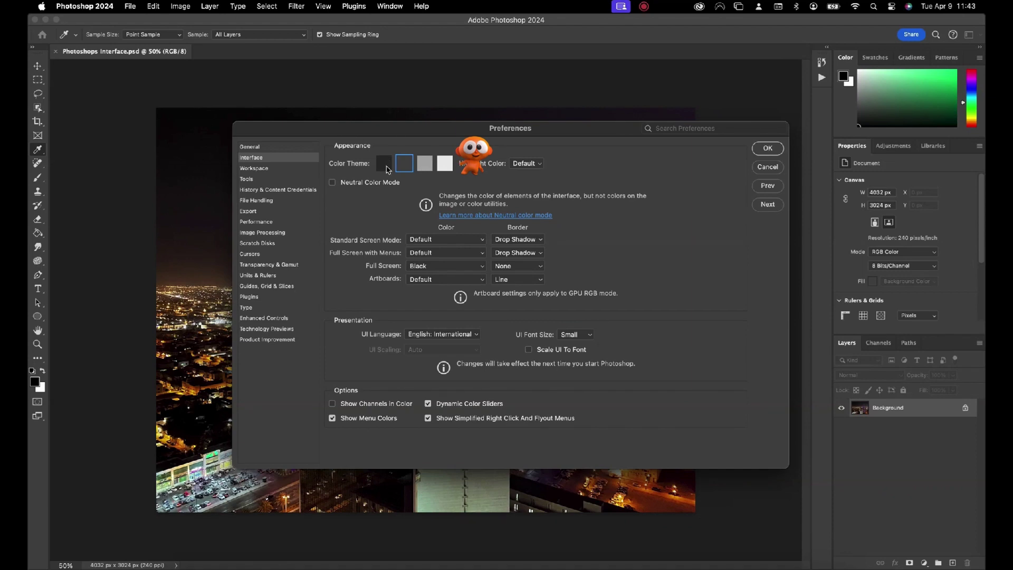
{"action": "left_click", "coordinate": [384, 165]}
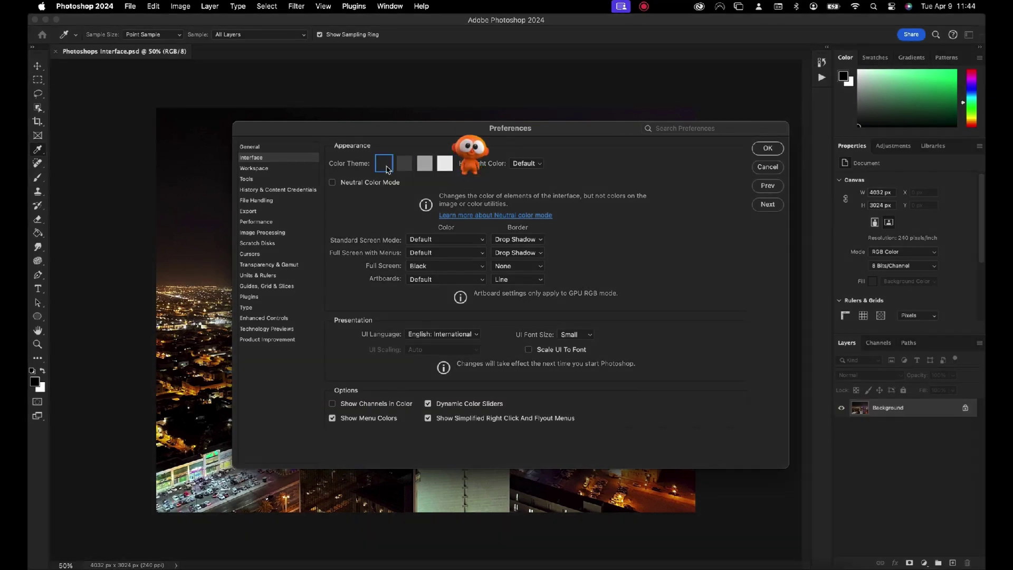
{"action": "left_click", "coordinate": [410, 166]}
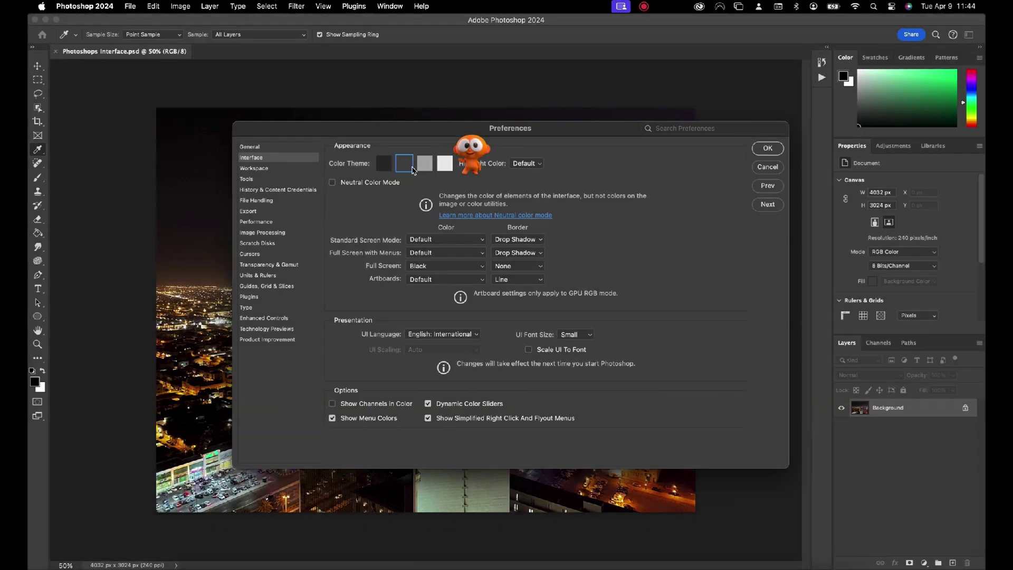
{"action": "left_click", "coordinate": [426, 164]}
{"action": "left_click", "coordinate": [446, 167]}
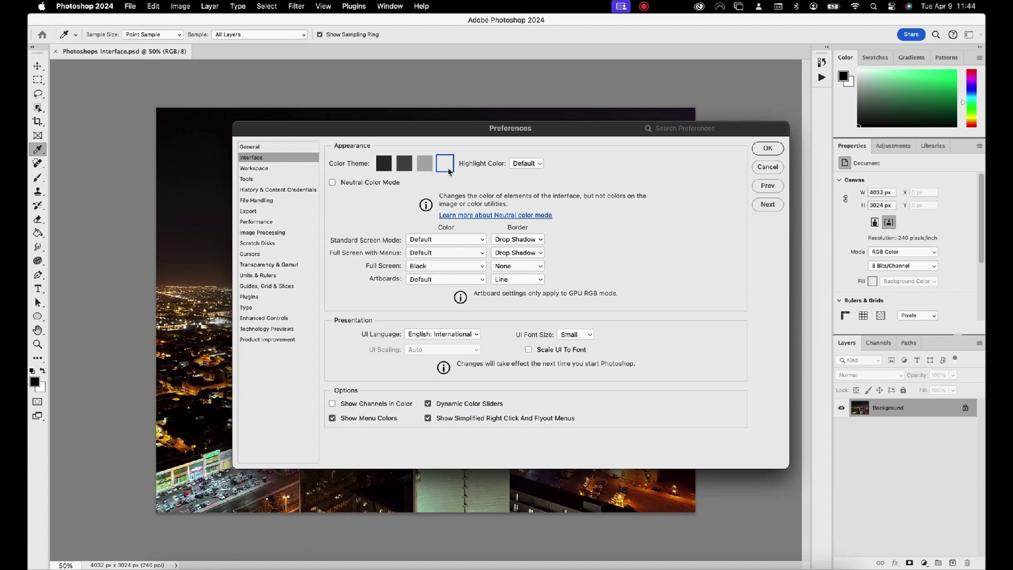
{"action": "left_click", "coordinate": [405, 167]}
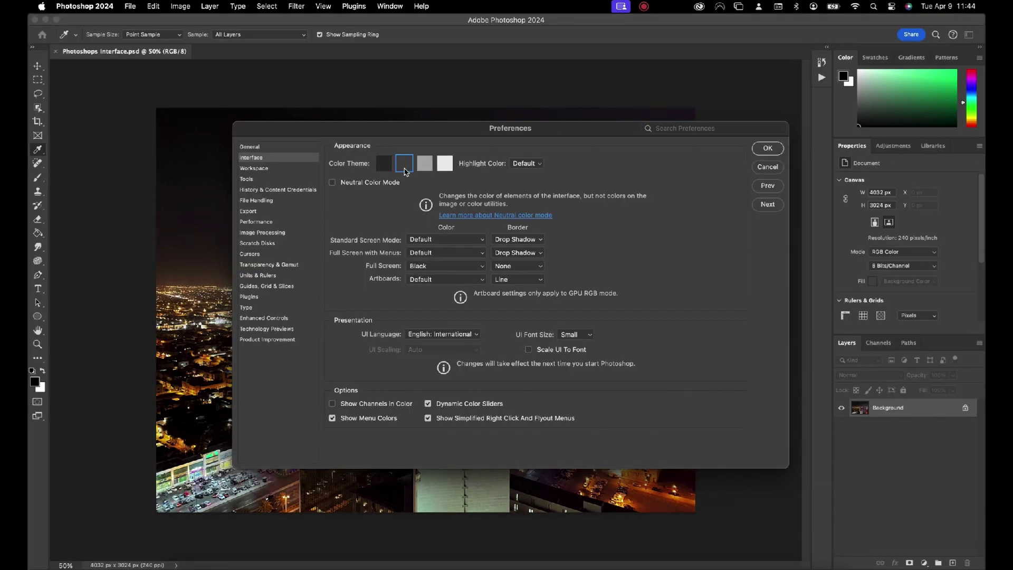
{"action": "left_click", "coordinate": [767, 149]}
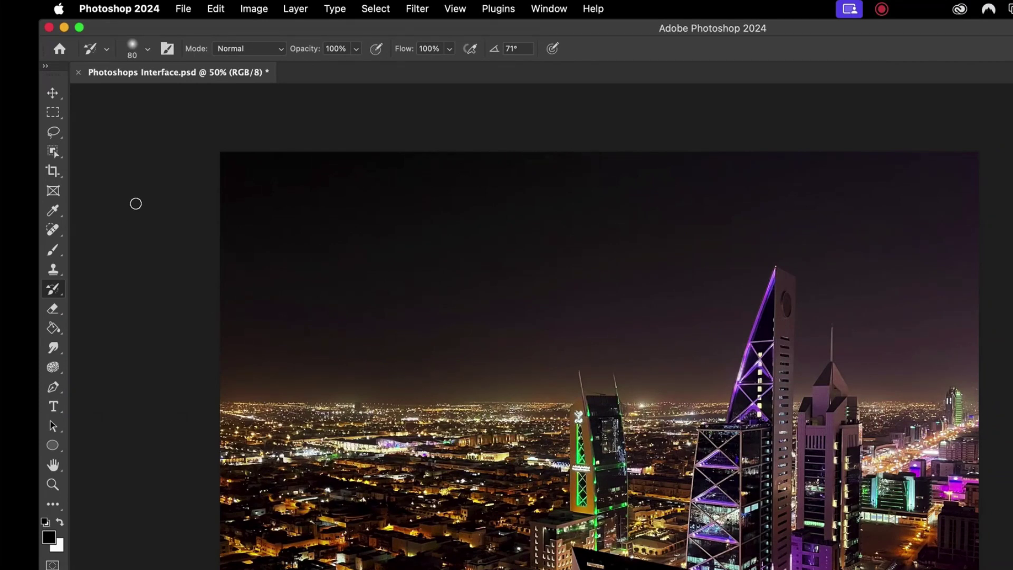
Open the Tools page of Photoshop's Preferences from the Settings menu
{"action": "left_click", "coordinate": [147, 9]}
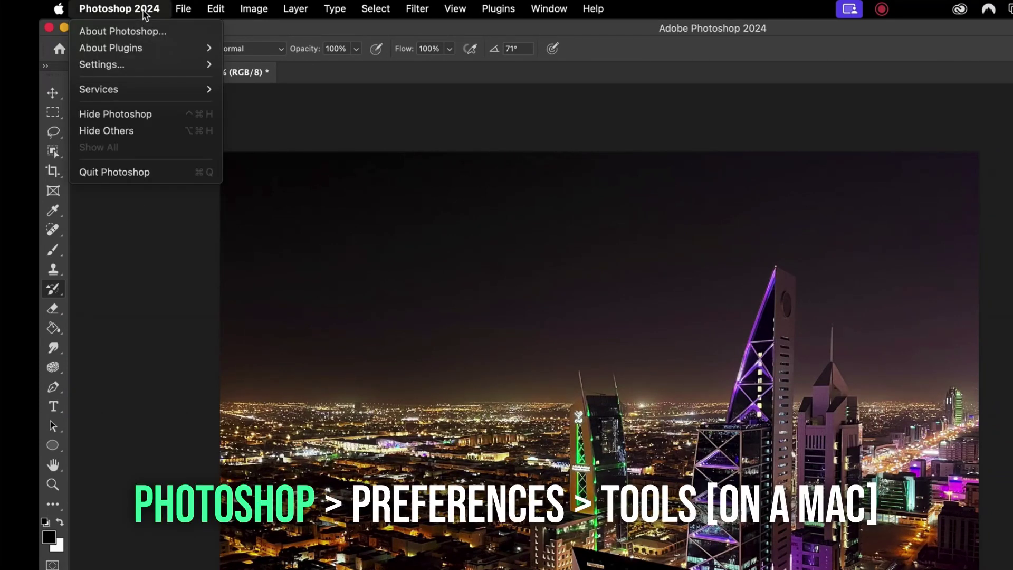
{"action": "mouse_move", "coordinate": [137, 66]}
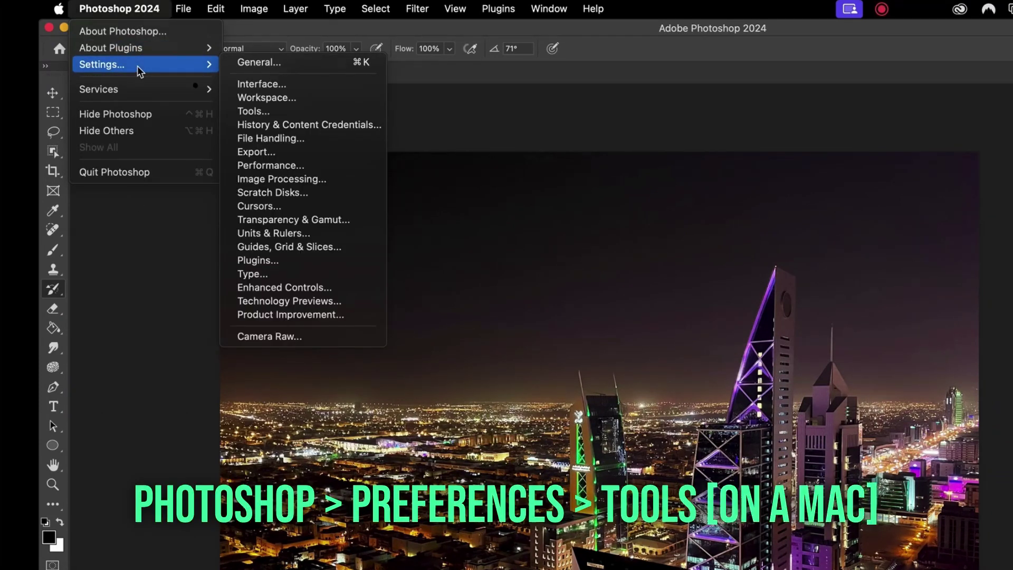
{"action": "left_click", "coordinate": [266, 113]}
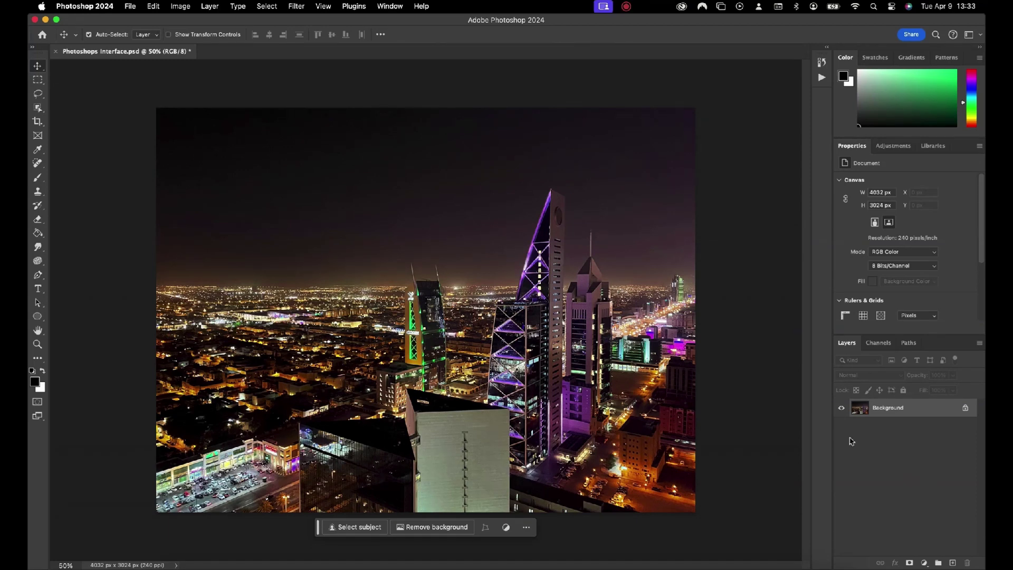
{"action": "left_click", "coordinate": [397, 8]}
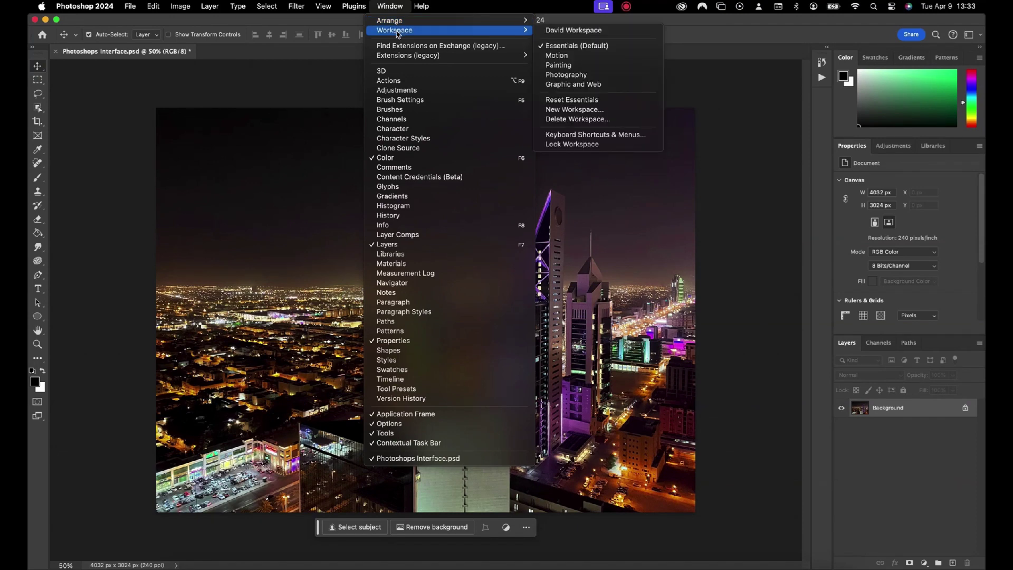
{"action": "mouse_move", "coordinate": [525, 30]}
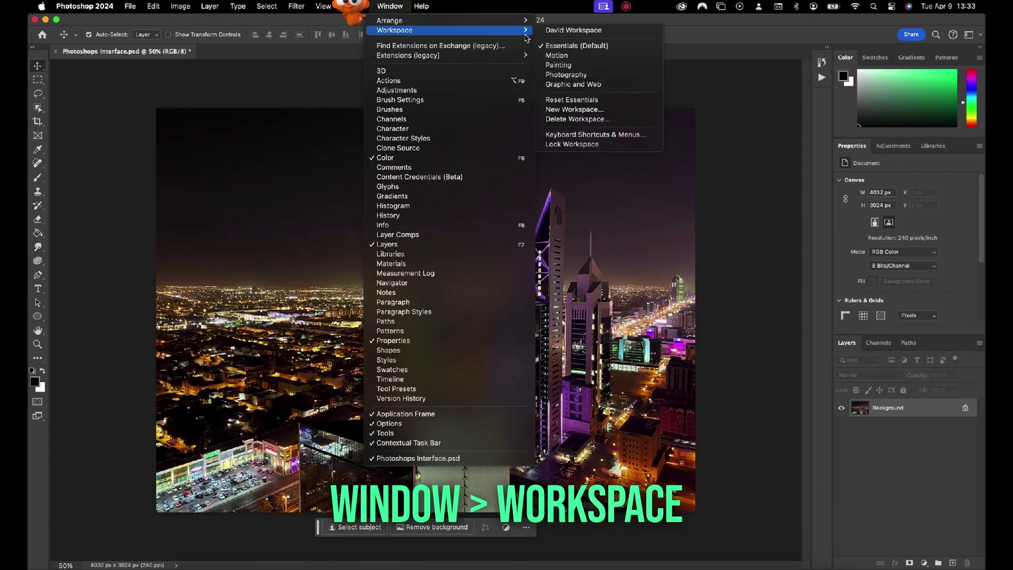
{"action": "left_click", "coordinate": [557, 56]}
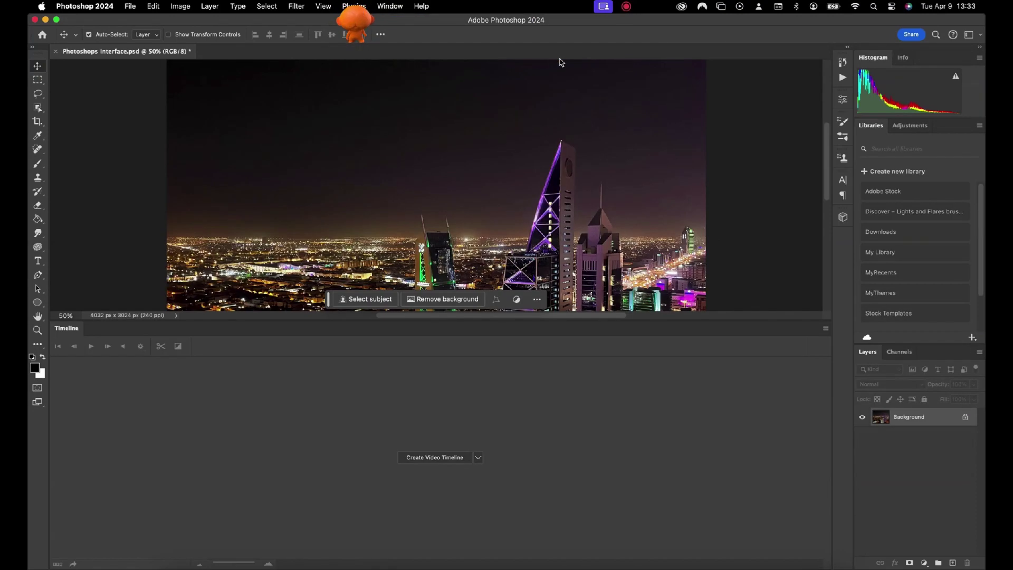
{"action": "left_click", "coordinate": [393, 10]}
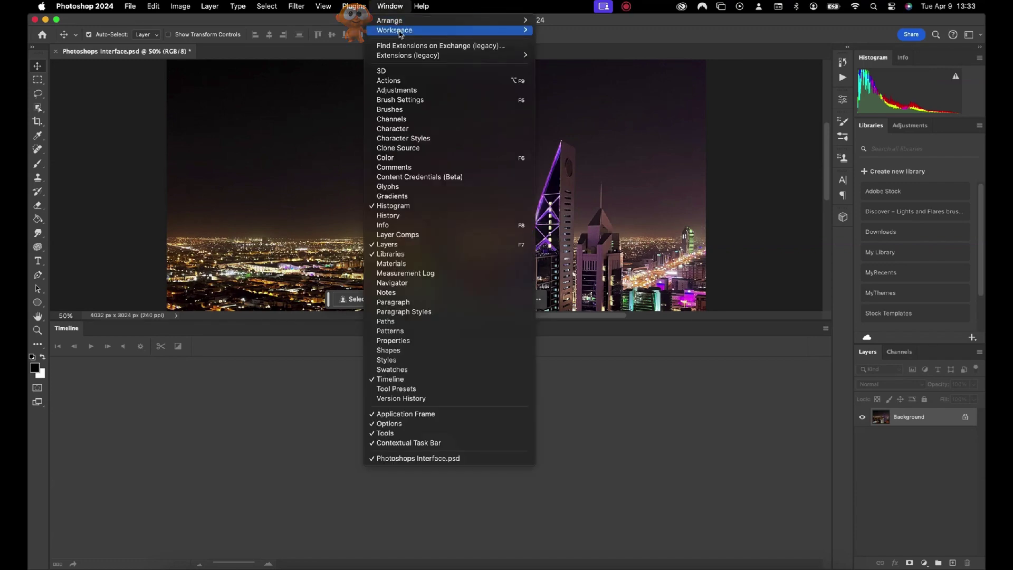
{"action": "mouse_move", "coordinate": [475, 30]}
{"action": "left_click", "coordinate": [558, 66]}
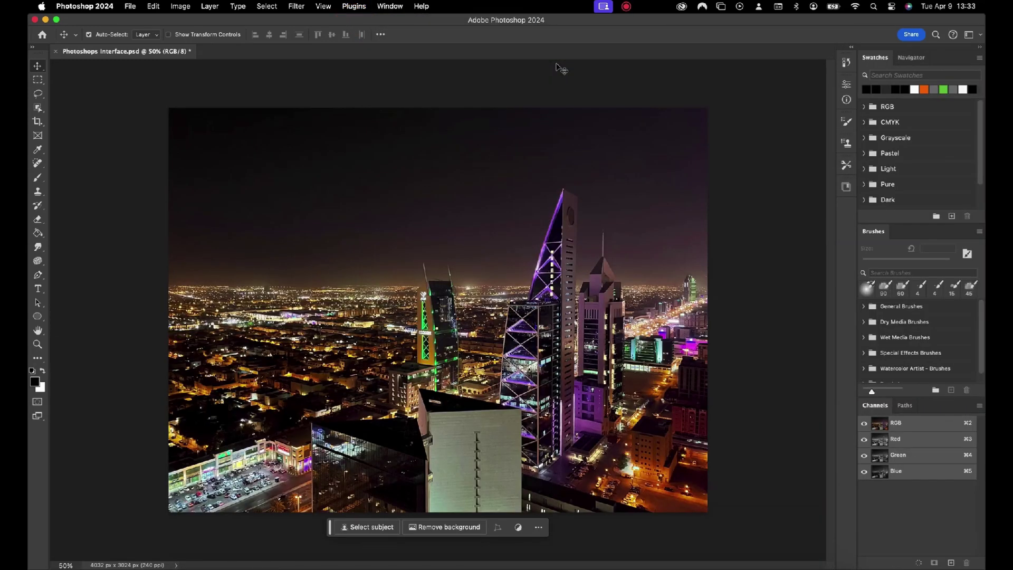
{"action": "left_click", "coordinate": [391, 8]}
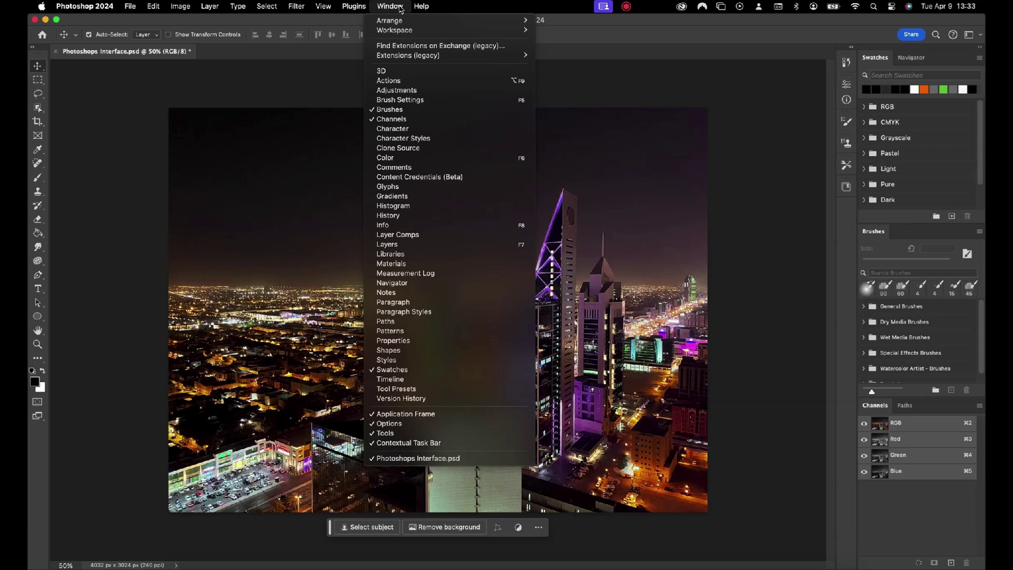
{"action": "mouse_move", "coordinate": [417, 32]}
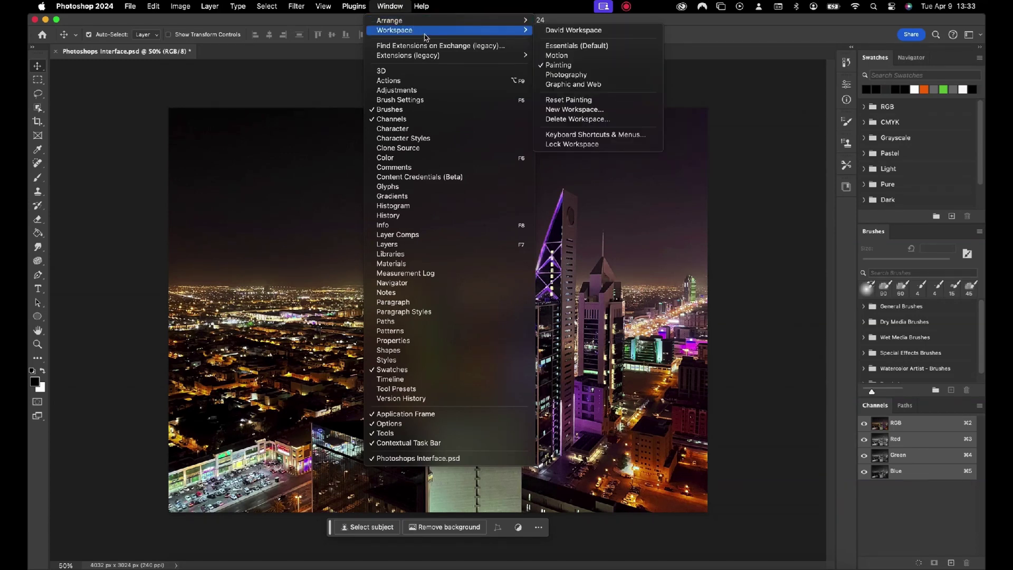
{"action": "left_click", "coordinate": [571, 75]}
{"action": "left_click", "coordinate": [390, 7]}
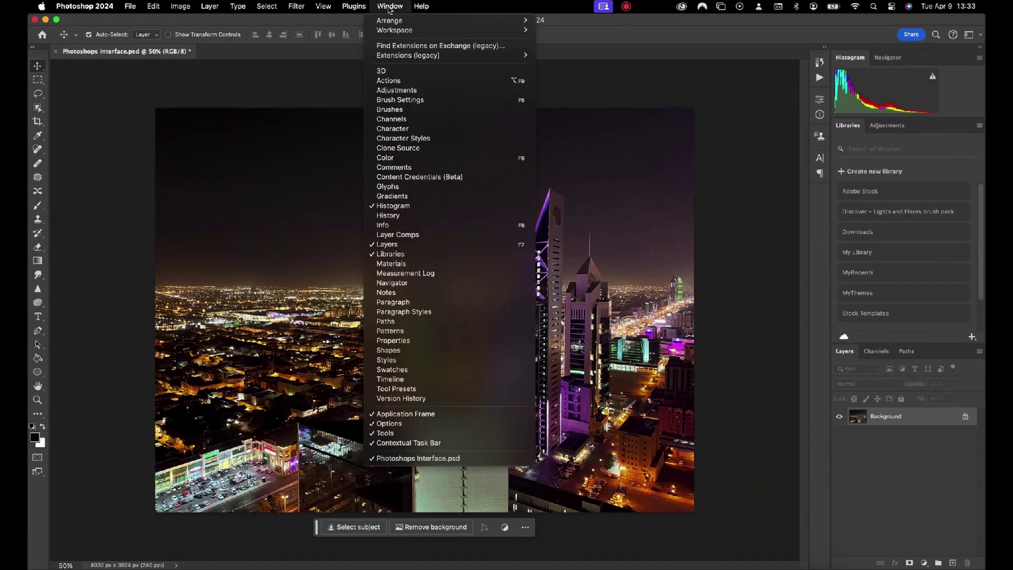
{"action": "mouse_move", "coordinate": [398, 31]}
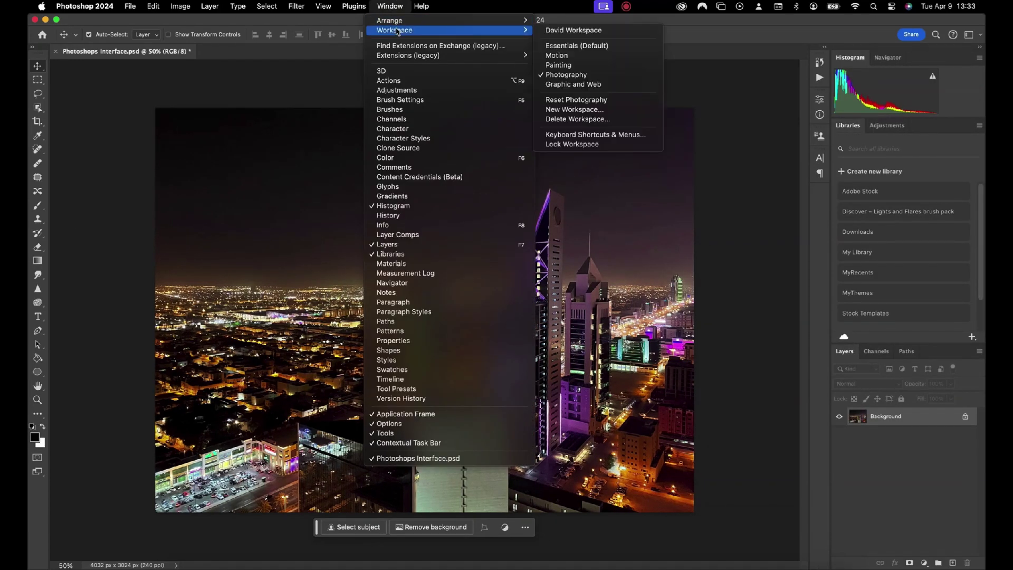
{"action": "left_click", "coordinate": [571, 84]}
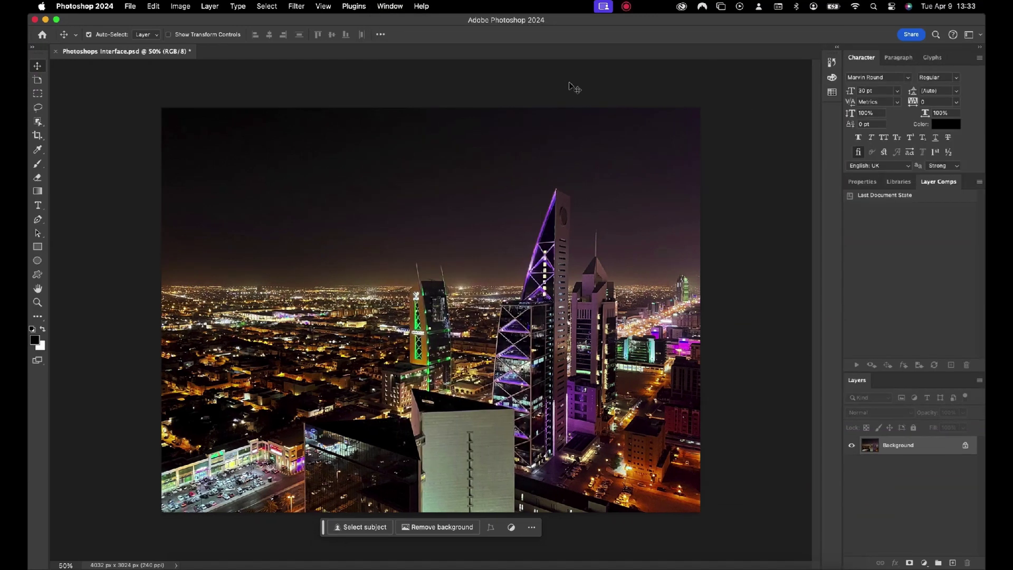
{"action": "left_click", "coordinate": [390, 6]}
{"action": "mouse_move", "coordinate": [398, 30]}
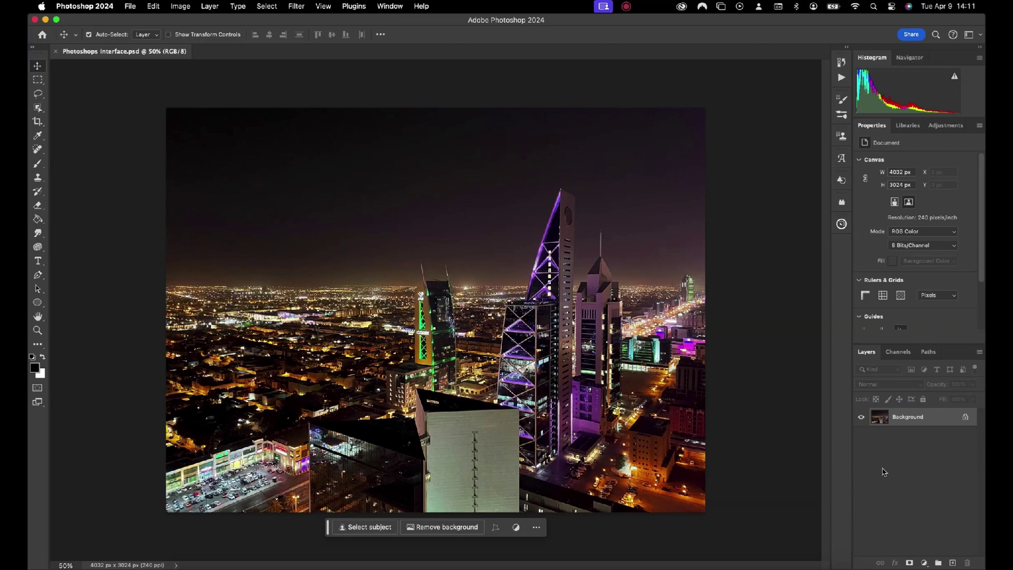
Open the Customize Toolbar dialog from the Edit menu
{"action": "left_click", "coordinate": [155, 6]}
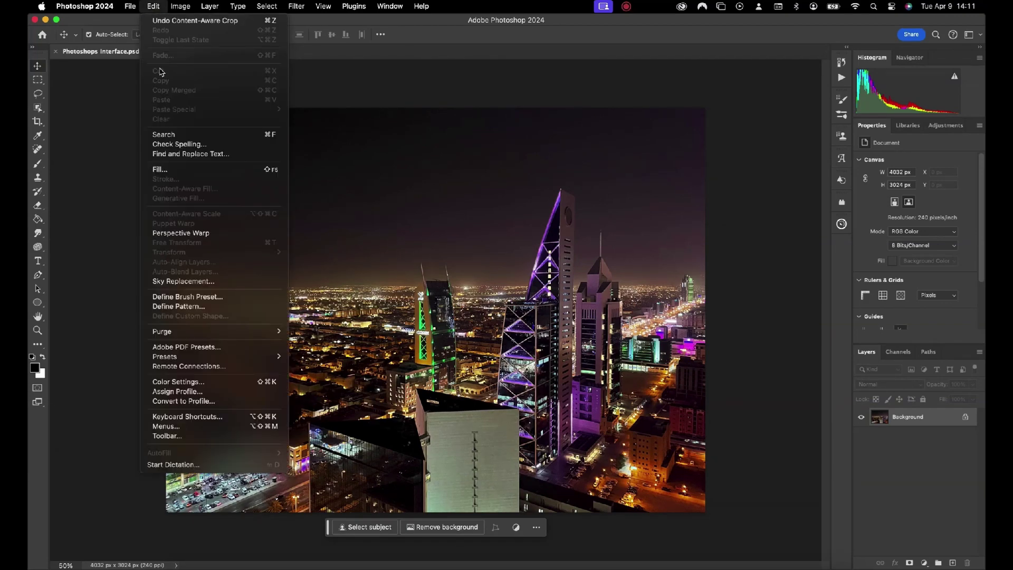
{"action": "left_click", "coordinate": [179, 435]}
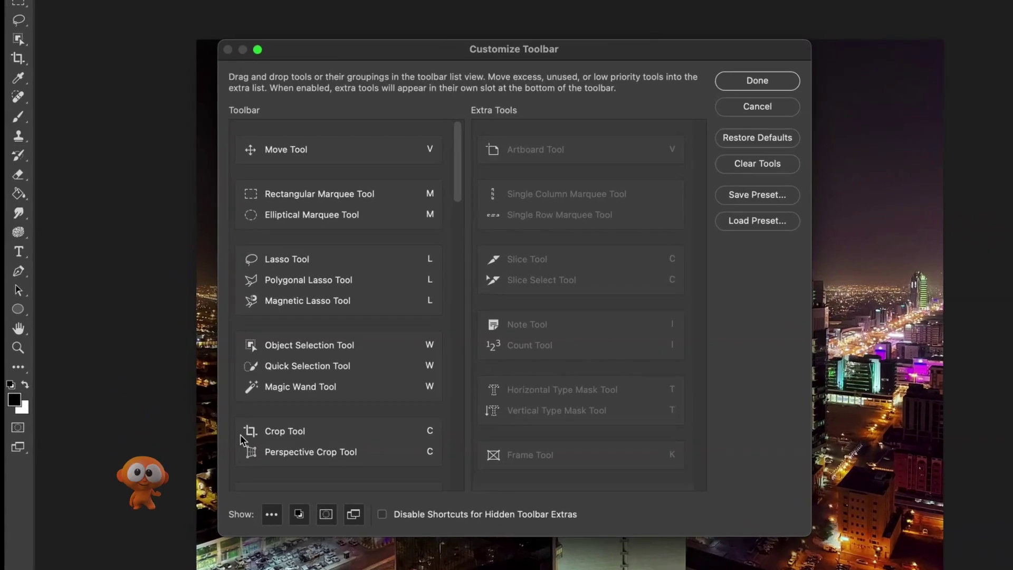
{"action": "left_click", "coordinate": [253, 240]}
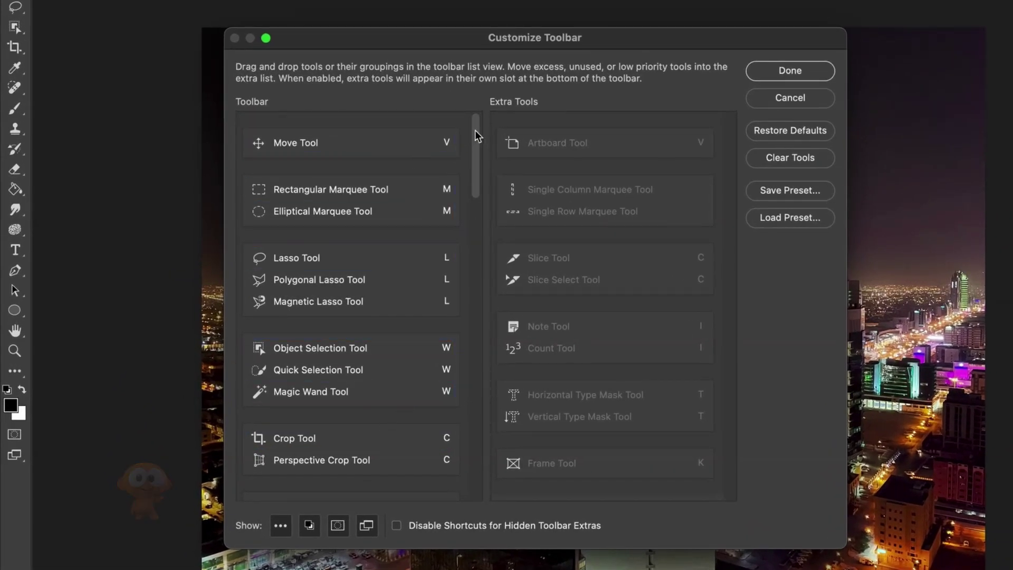
{"action": "mouse_move", "coordinate": [476, 136]}
{"action": "left_mouse_down"}
{"action": "mouse_move", "coordinate": [483, 453]}
{"action": "mouse_move", "coordinate": [475, 362]}
{"action": "left_mouse_up"}
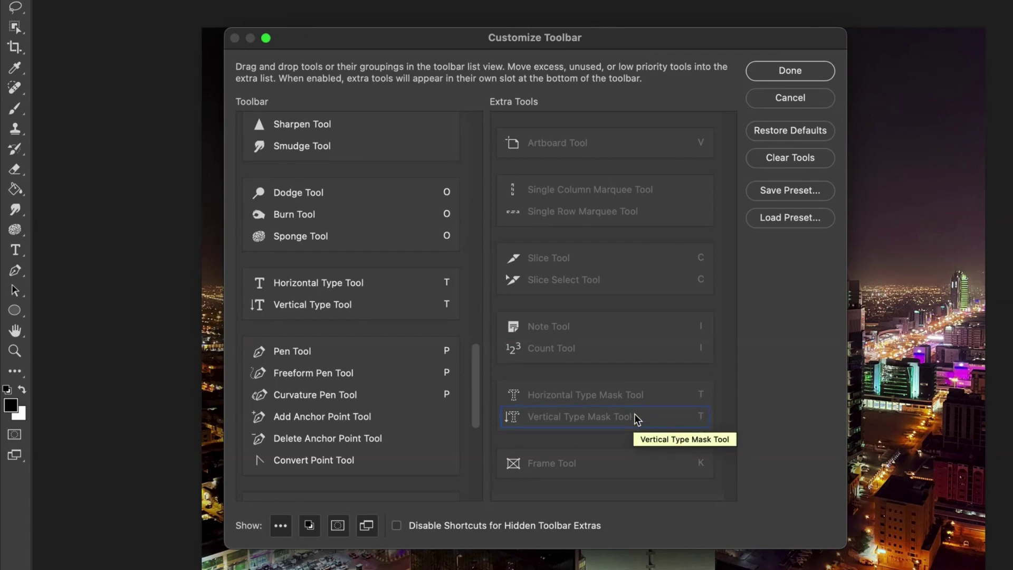
Rearrange tools, leaving Horizontal Type Mask Tool in Extra Tools, and confirm with Done
{"action": "left_click_drag", "start_coordinate": [636, 402], "coordinate": [370, 324]}
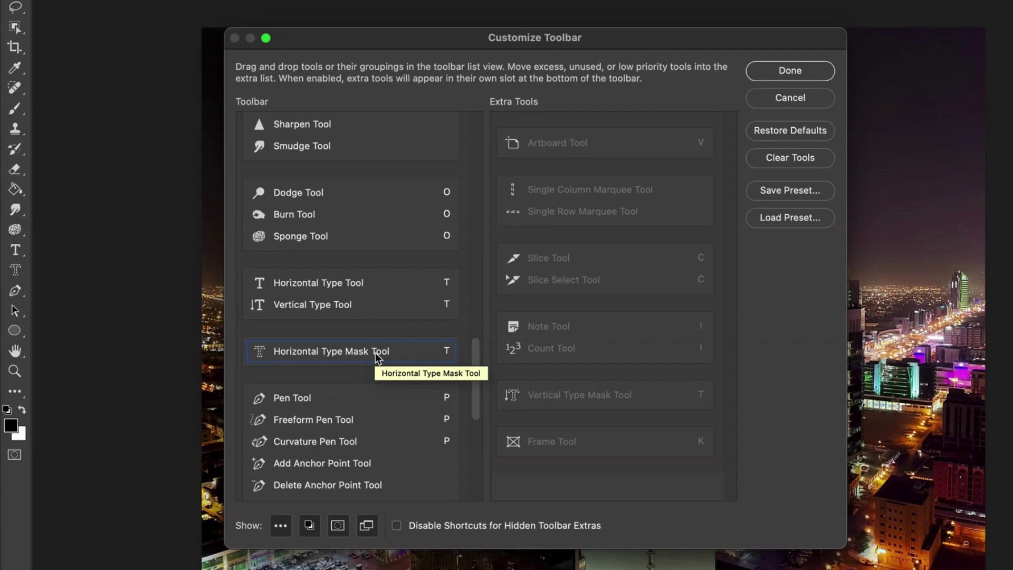
{"action": "left_click_drag", "start_coordinate": [375, 352], "coordinate": [372, 322]}
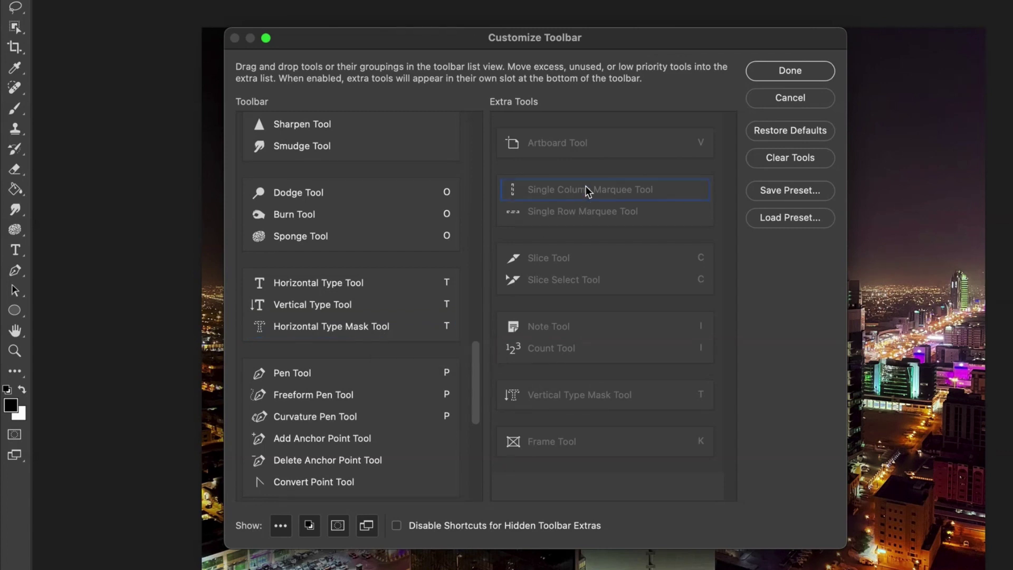
{"action": "left_click", "coordinate": [365, 239]}
{"action": "mouse_move", "coordinate": [366, 239]}
{"action": "left_mouse_down"}
{"action": "mouse_move", "coordinate": [618, 237]}
{"action": "mouse_move", "coordinate": [606, 258]}
{"action": "mouse_move", "coordinate": [357, 233]}
{"action": "left_mouse_up"}
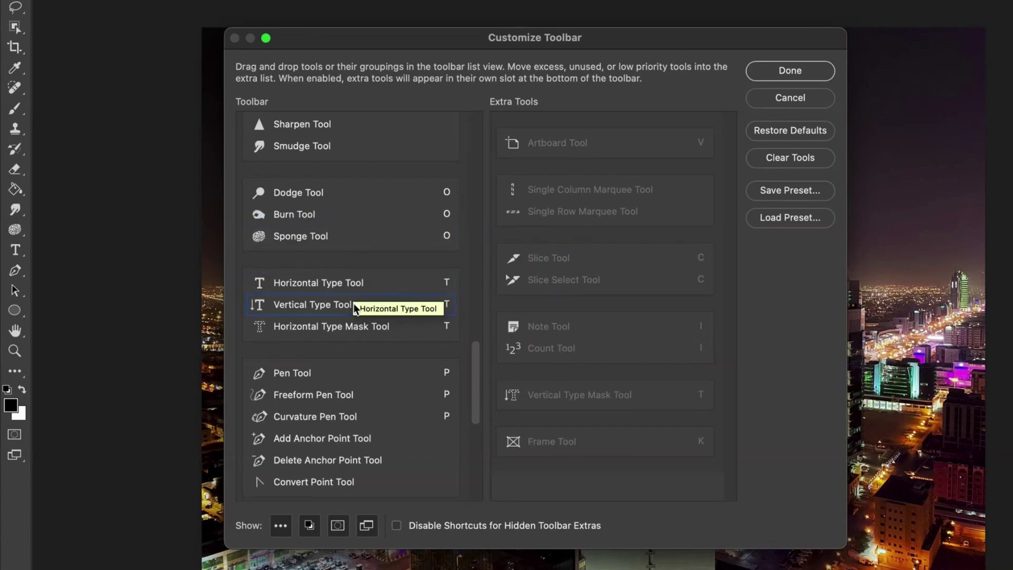
{"action": "left_click_drag", "start_coordinate": [351, 326], "coordinate": [636, 397]}
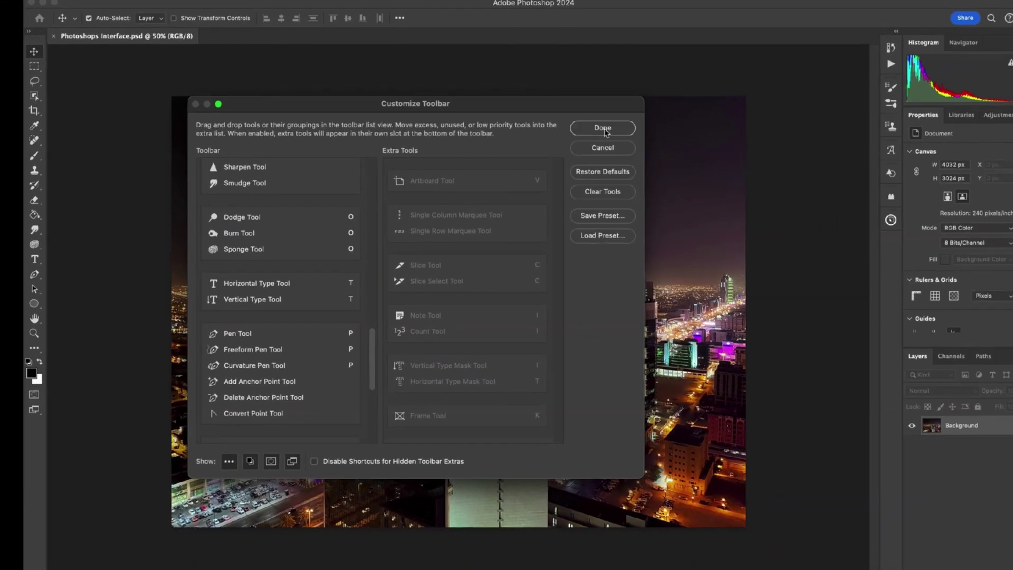
{"action": "left_click", "coordinate": [792, 77]}
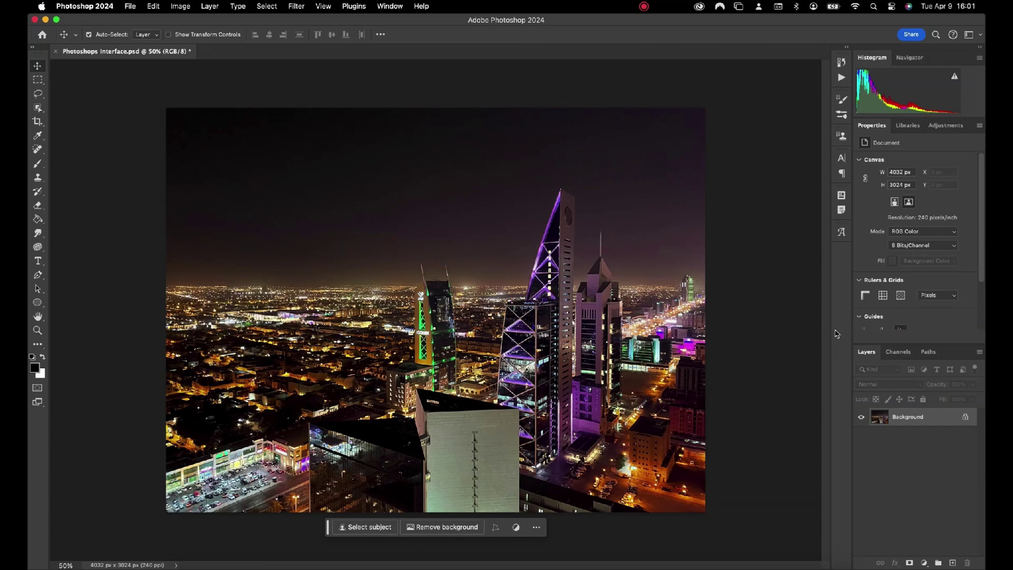
Show the Gradients and 3D panels from the Window menu and bring up the 3D panel's options
{"action": "left_click", "coordinate": [397, 11]}
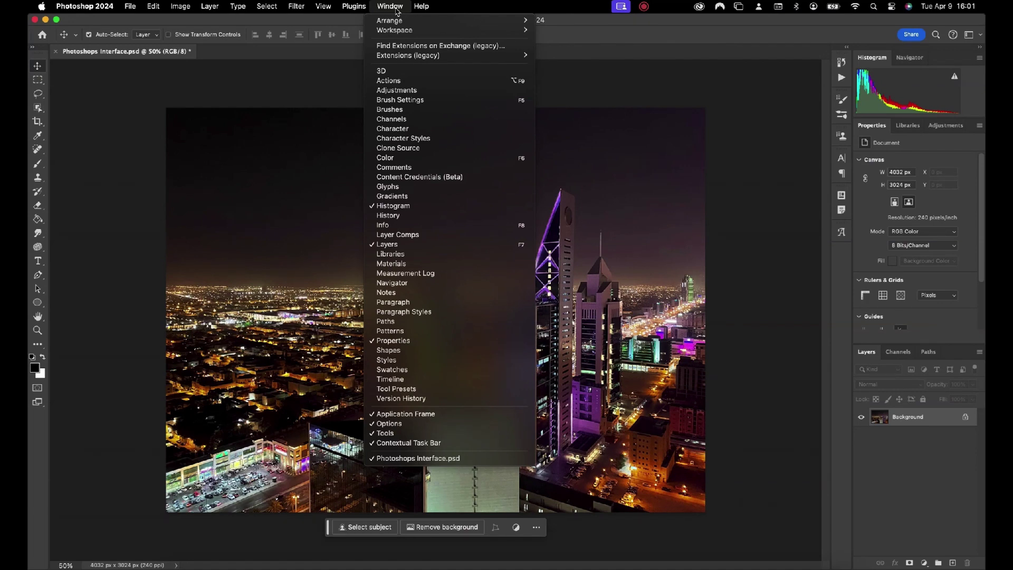
{"action": "left_click", "coordinate": [391, 197]}
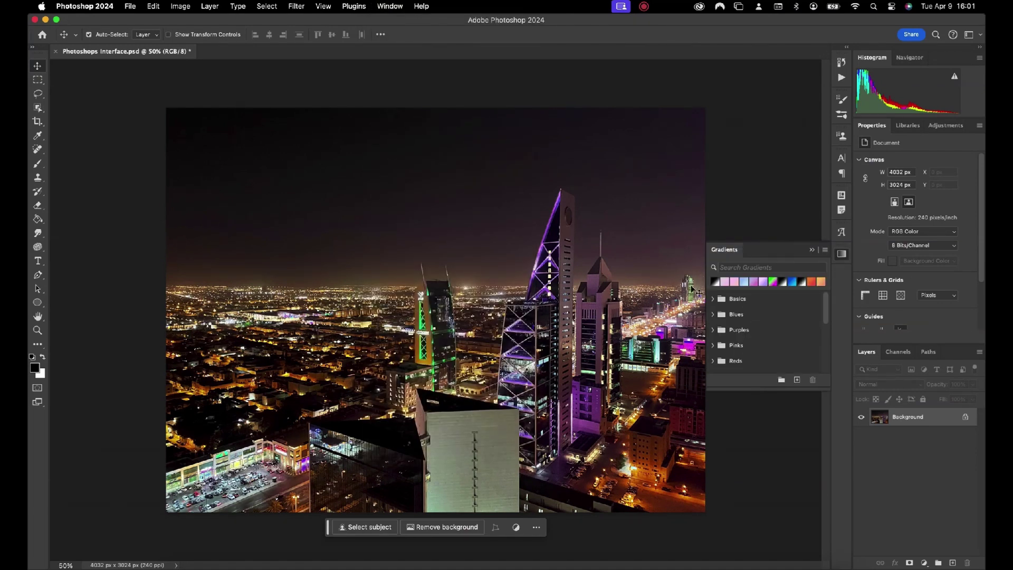
{"action": "left_click", "coordinate": [390, 6]}
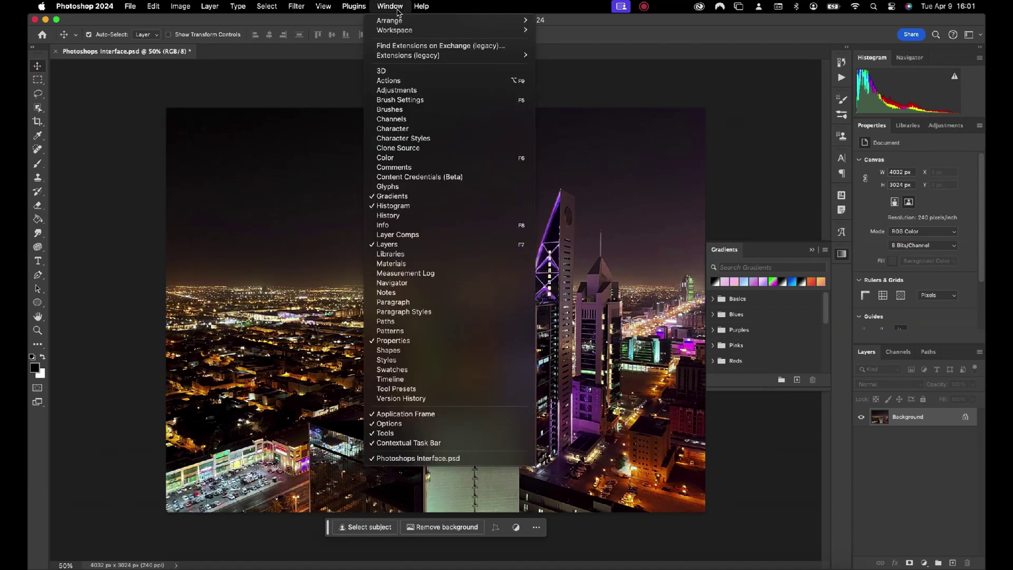
{"action": "left_click", "coordinate": [405, 71]}
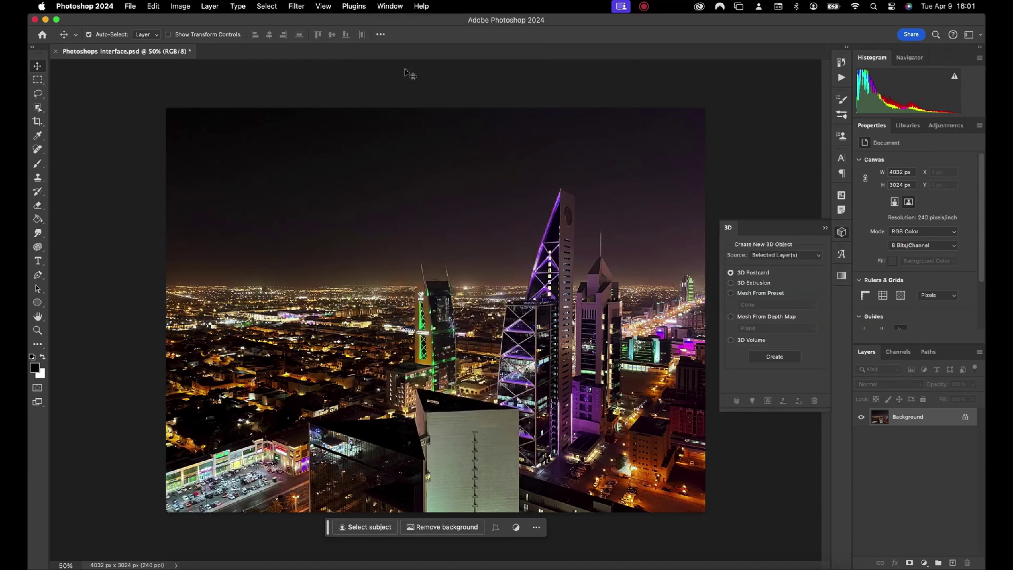
{"action": "right_click", "coordinate": [842, 237]}
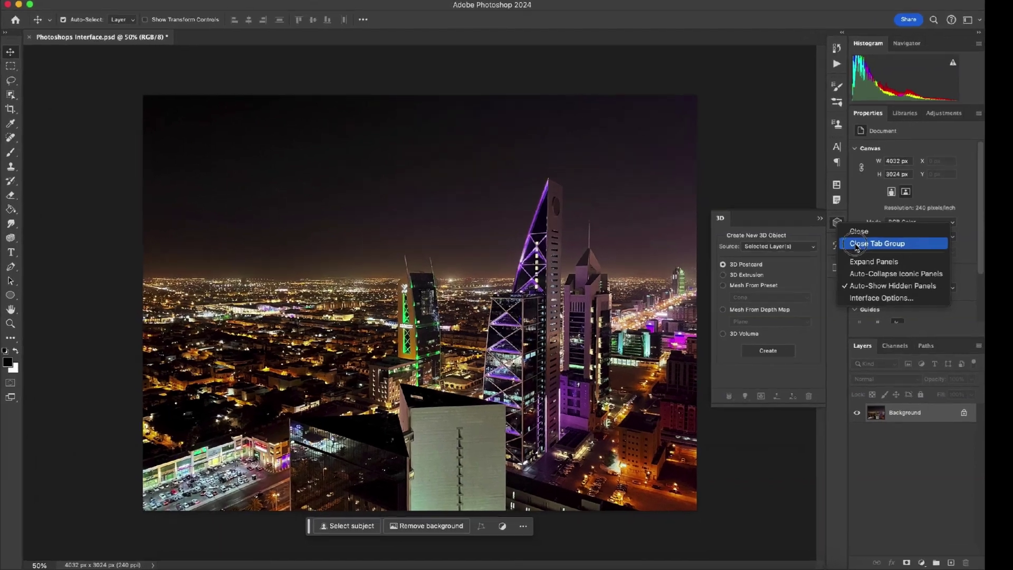
Close the 3D tab group and dock Gradients into the Layers, Channels and Paths group
{"action": "left_click", "coordinate": [861, 254]}
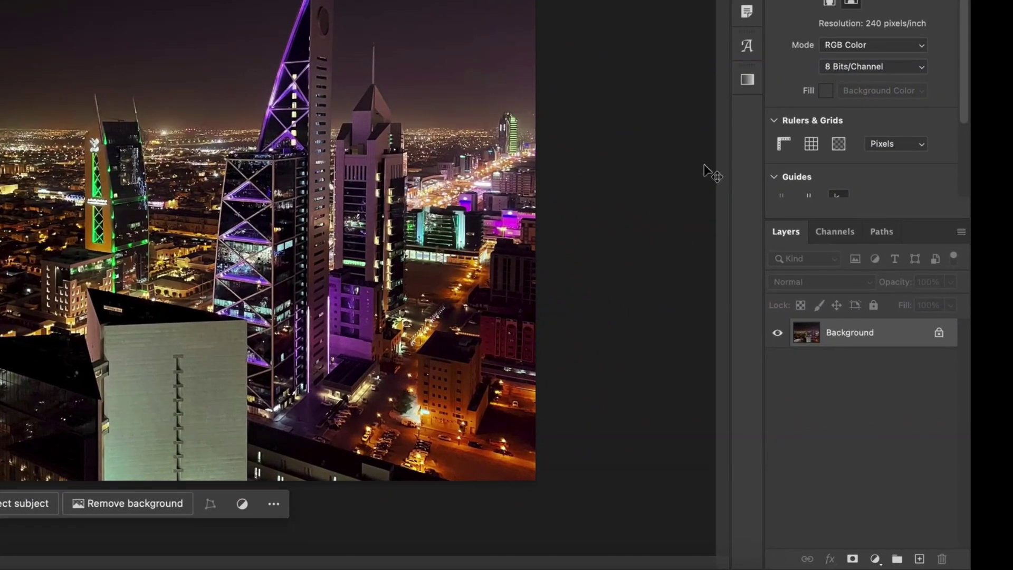
{"action": "left_click_drag", "start_coordinate": [749, 81], "coordinate": [911, 236]}
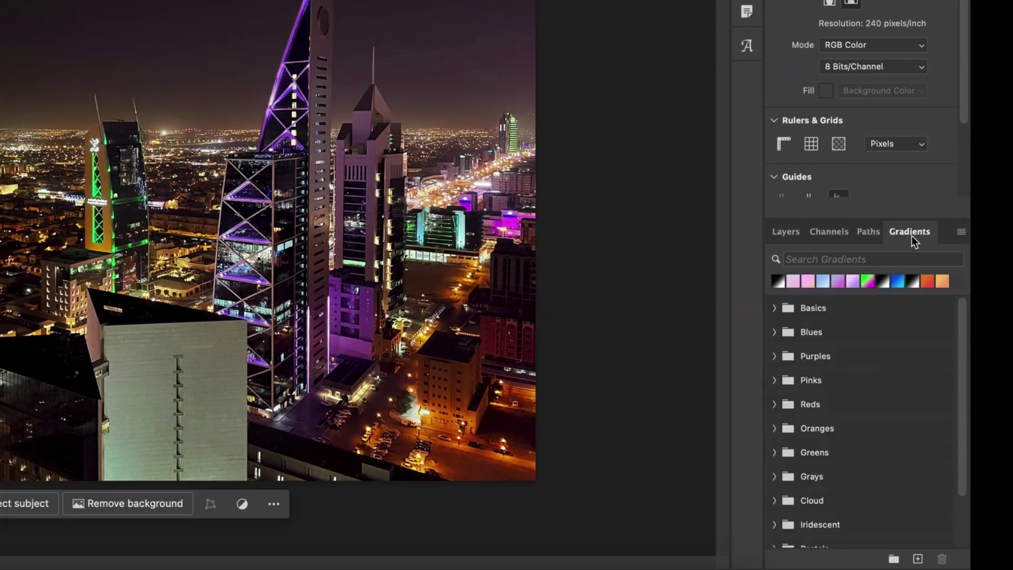
{"action": "left_click", "coordinate": [786, 232]}
{"action": "left_click", "coordinate": [830, 232]}
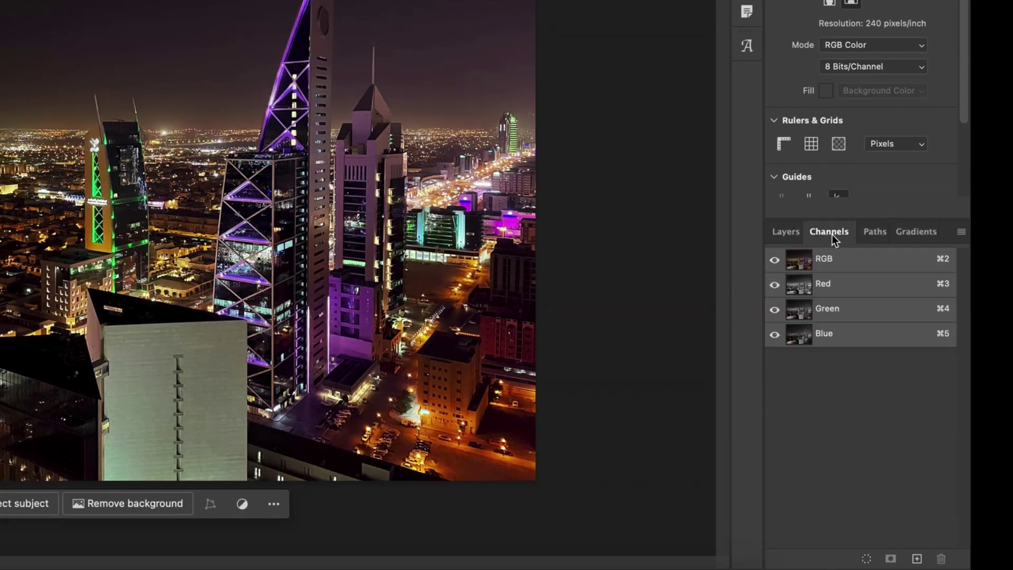
{"action": "left_click", "coordinate": [868, 232]}
{"action": "left_click", "coordinate": [912, 233]}
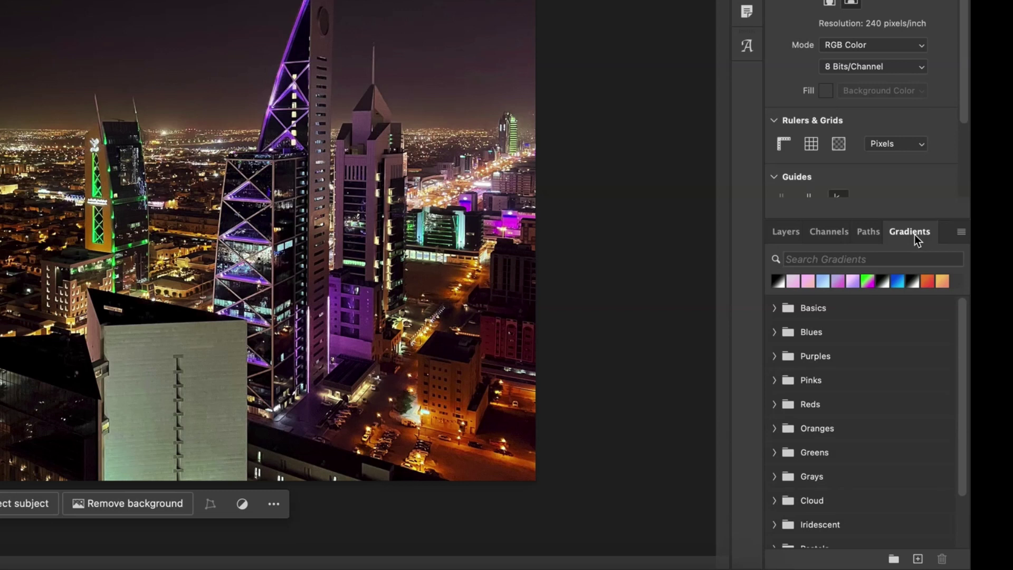
Pull Gradients out as a floating panel over the lower-left of the image
{"action": "left_click_drag", "start_coordinate": [916, 235], "coordinate": [746, 78]}
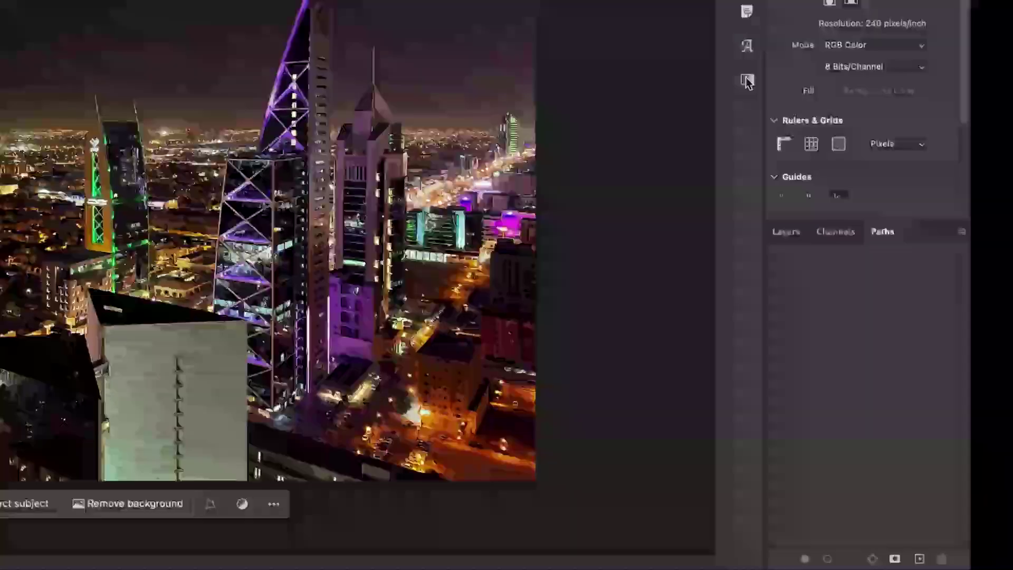
{"action": "left_click_drag", "start_coordinate": [746, 77], "coordinate": [525, 278]}
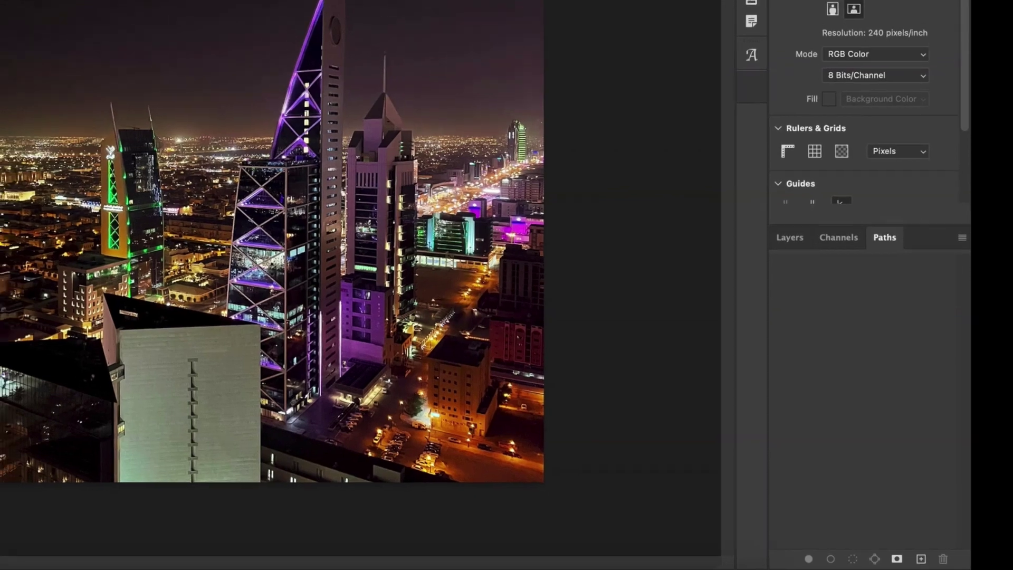
{"action": "left_click_drag", "start_coordinate": [0, 222], "coordinate": [0, 193]}
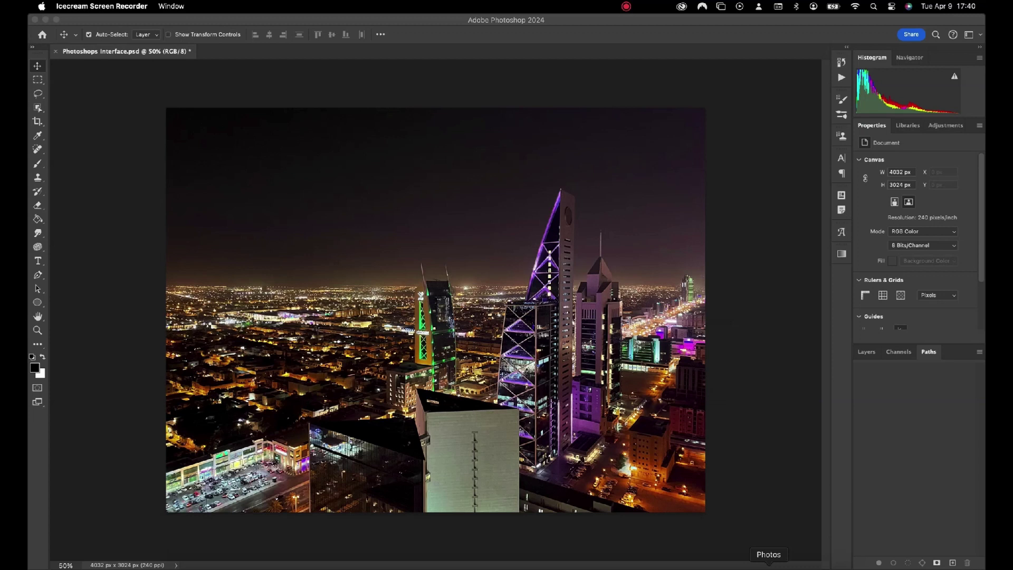
In Edit > Menus, toggle visibility of Undo, Redo and Toggle Last State under Edit
{"action": "left_click", "coordinate": [888, 490]}
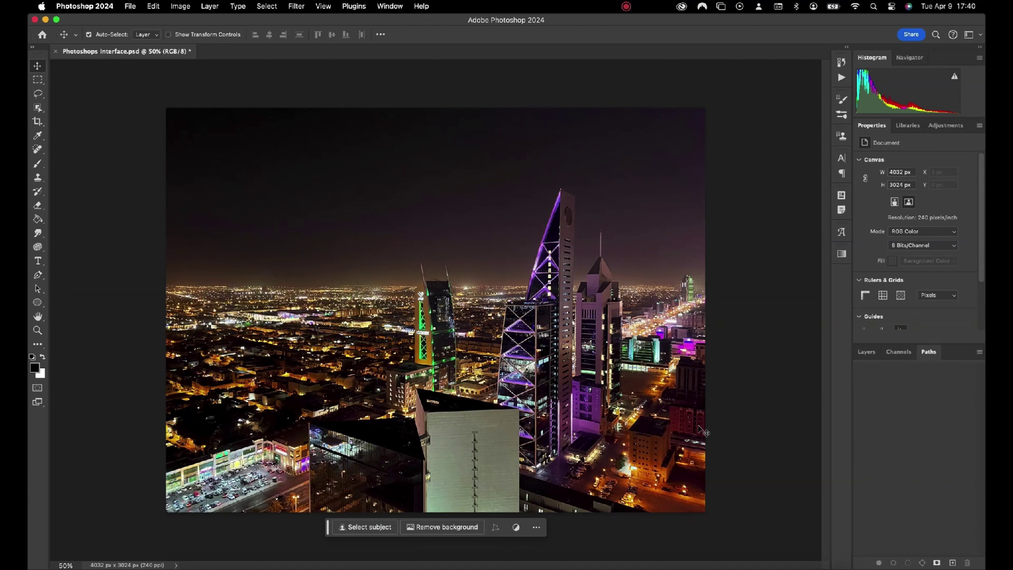
{"action": "left_click", "coordinate": [154, 6]}
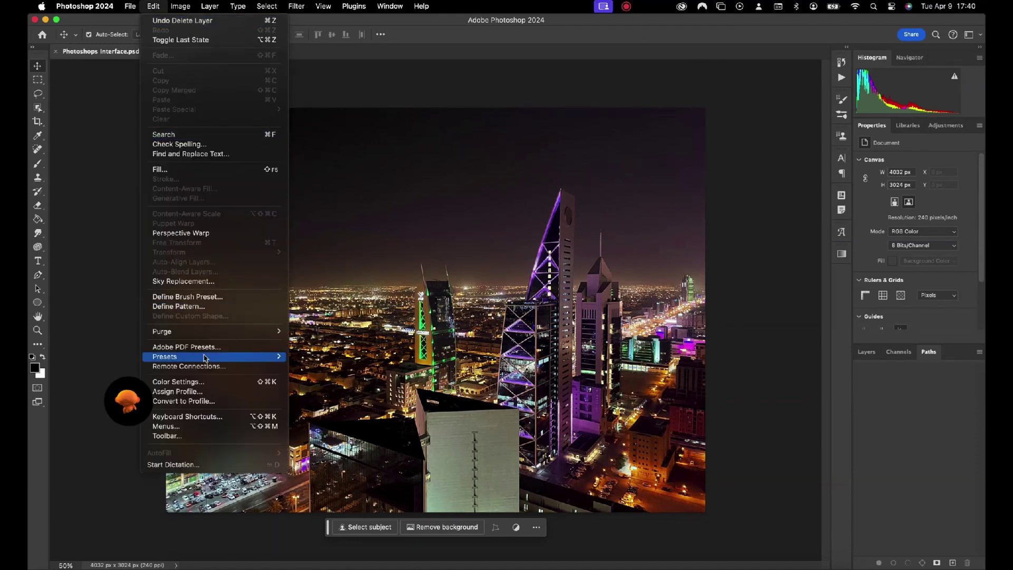
{"action": "left_click", "coordinate": [184, 427]}
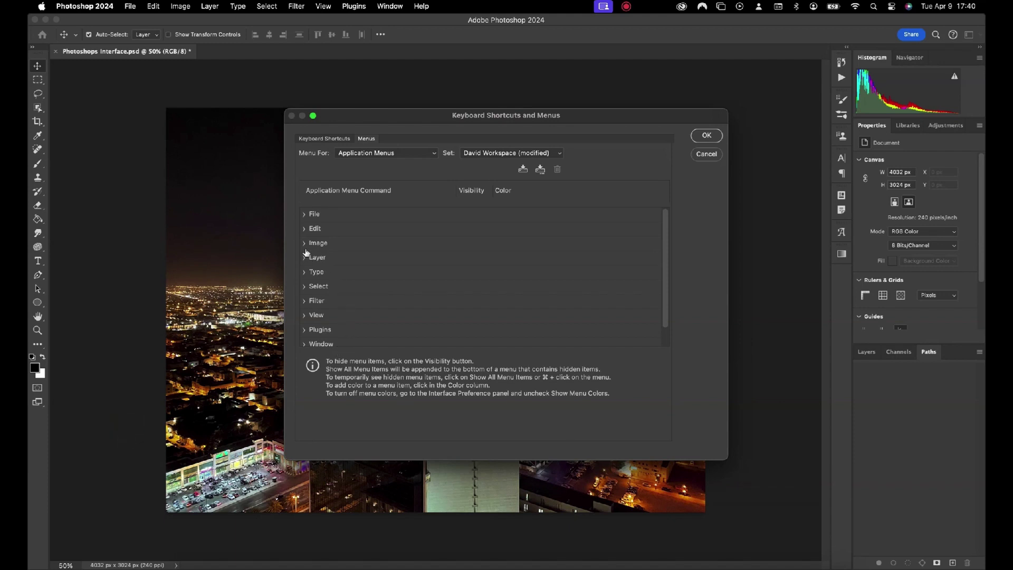
{"action": "left_click", "coordinate": [305, 229]}
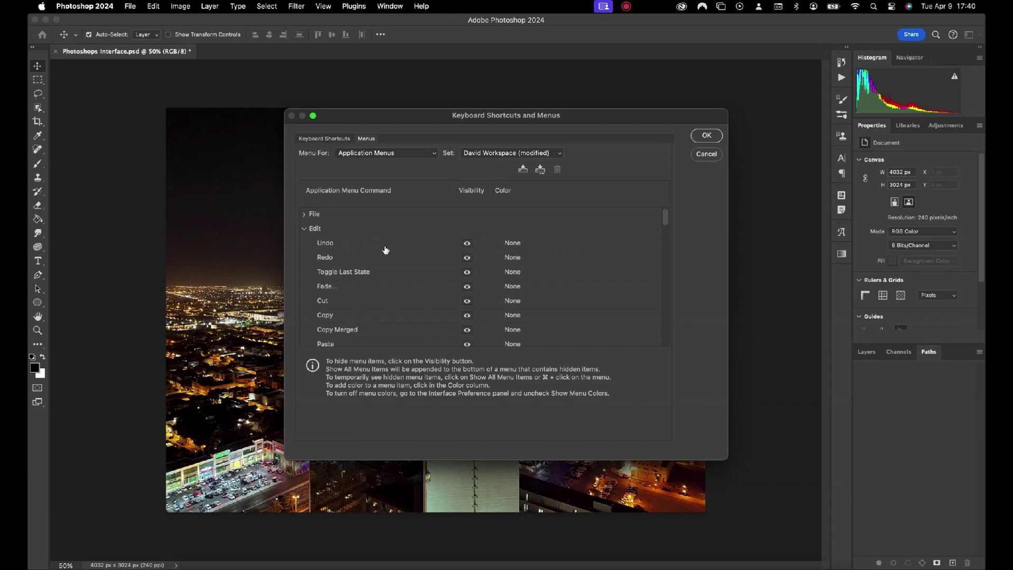
{"action": "left_click", "coordinate": [467, 243]}
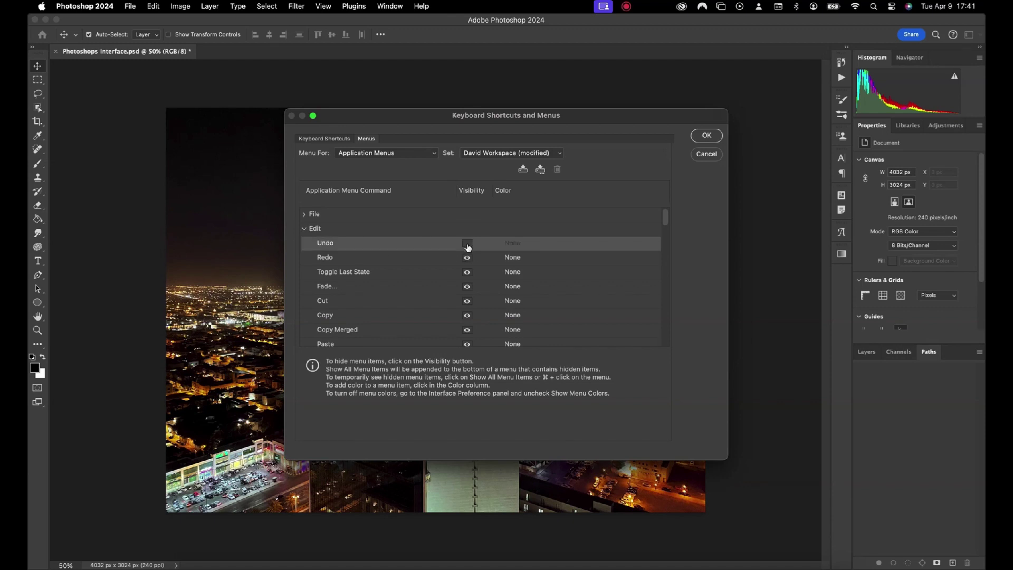
{"action": "left_click", "coordinate": [467, 258]}
{"action": "left_click", "coordinate": [467, 272]}
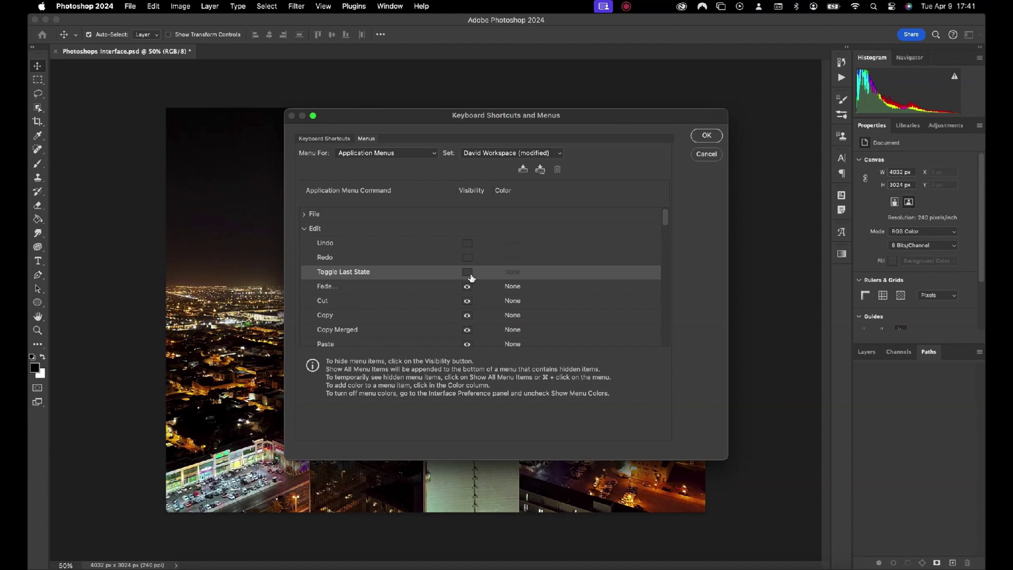
{"action": "left_click", "coordinate": [467, 272]}
{"action": "left_click", "coordinate": [467, 257]}
{"action": "left_click", "coordinate": [466, 243]}
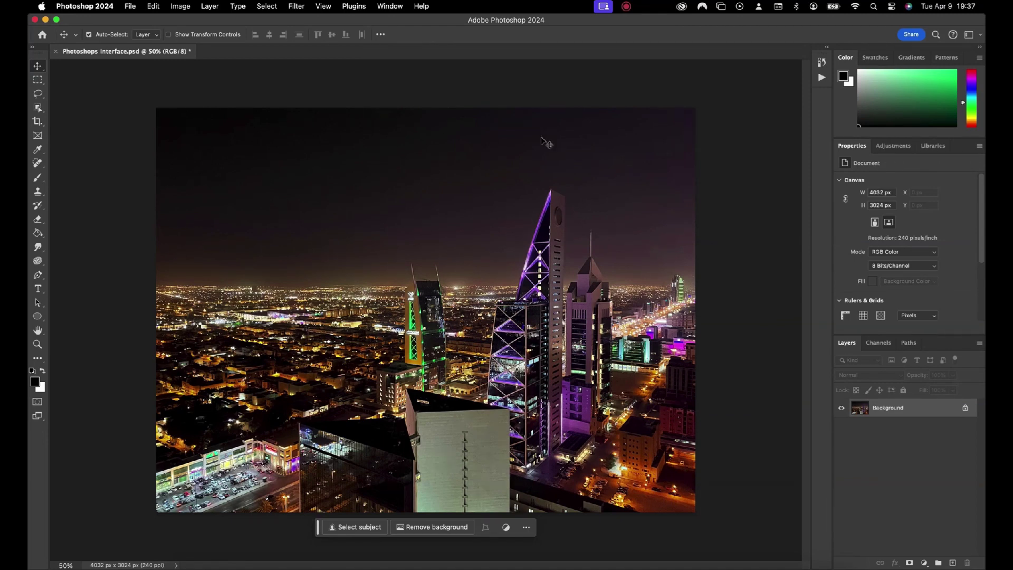
Save a new workspace named 'MY NEW WORKSPACE' that includes Menus
{"action": "left_click", "coordinate": [399, 8]}
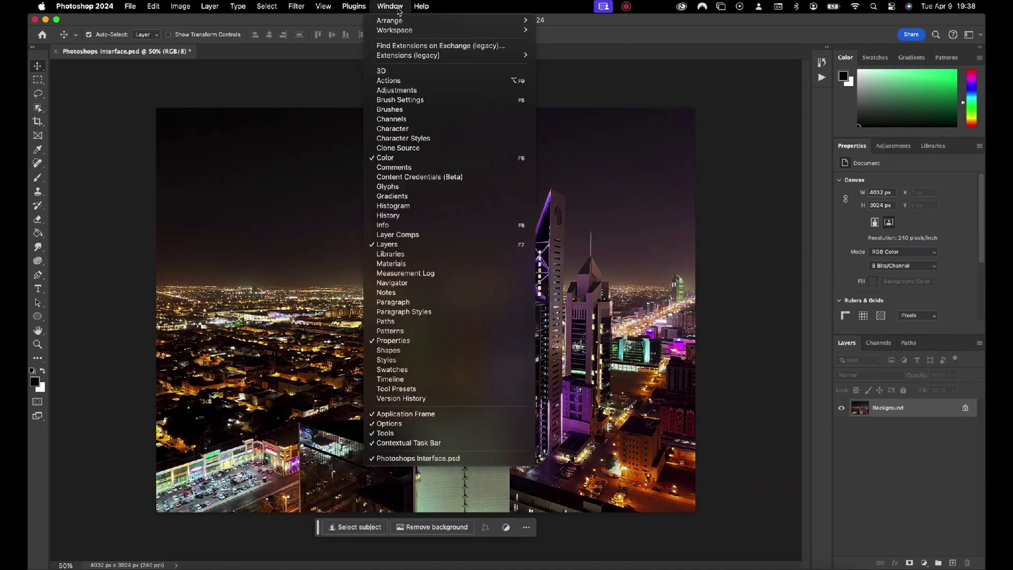
{"action": "mouse_move", "coordinate": [397, 34]}
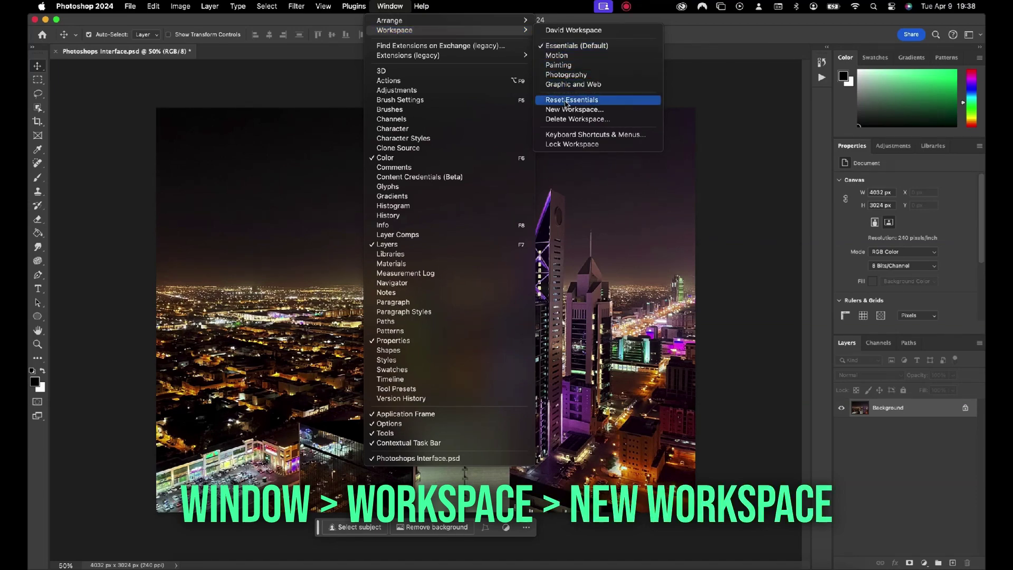
{"action": "left_click", "coordinate": [568, 109]}
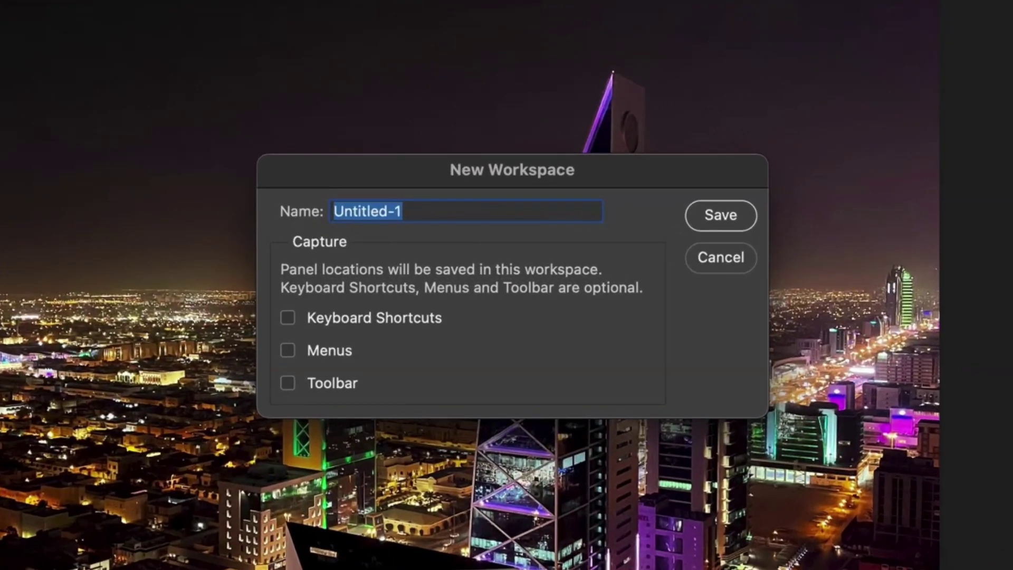
{"action": "type", "text": "MY NW"}
{"action": "key", "text": "BackSpace"}
{"action": "type", "text": "EW "}
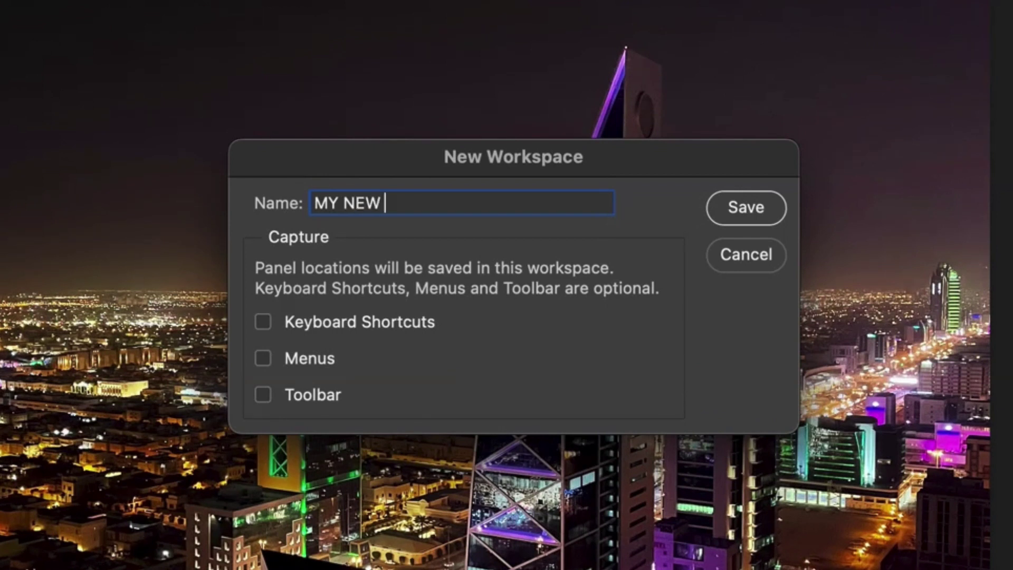
{"action": "type", "text": "WORKSPACE"}
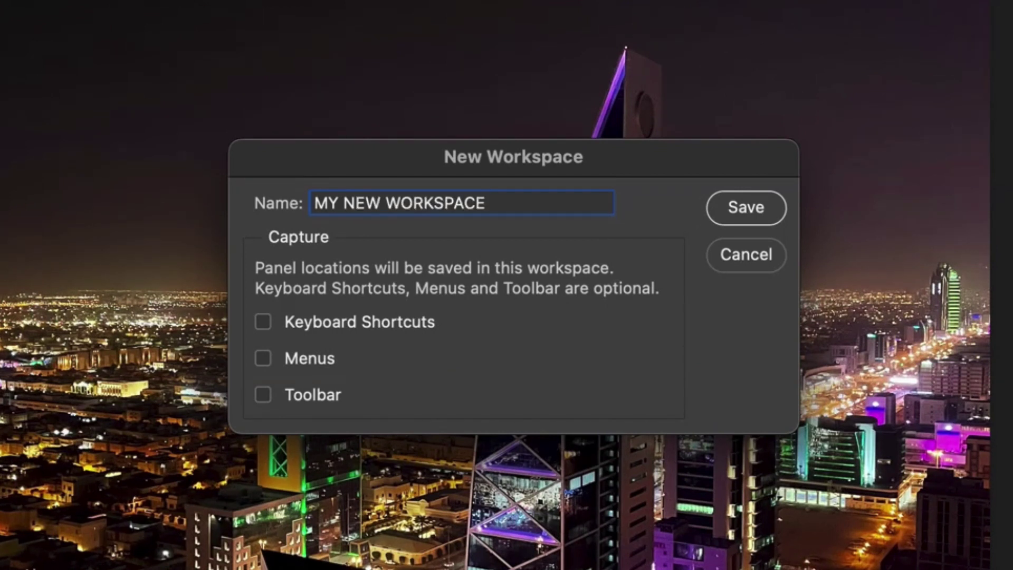
{"action": "left_click", "coordinate": [270, 362]}
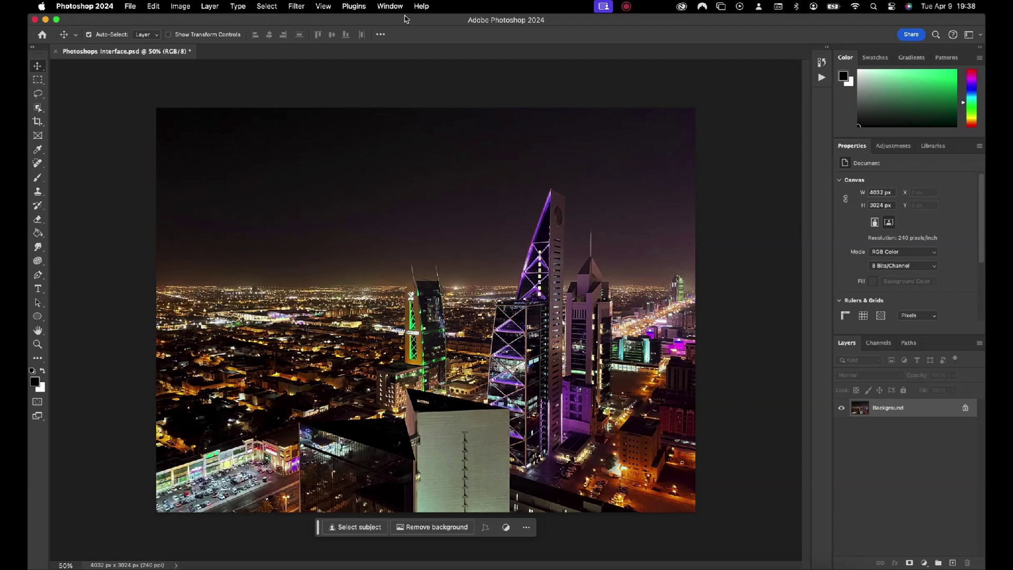
Cycle through the Layers, Channels and Paths panel tabs, ending on Layers
{"action": "left_click", "coordinate": [389, 6]}
{"action": "mouse_move", "coordinate": [399, 32]}
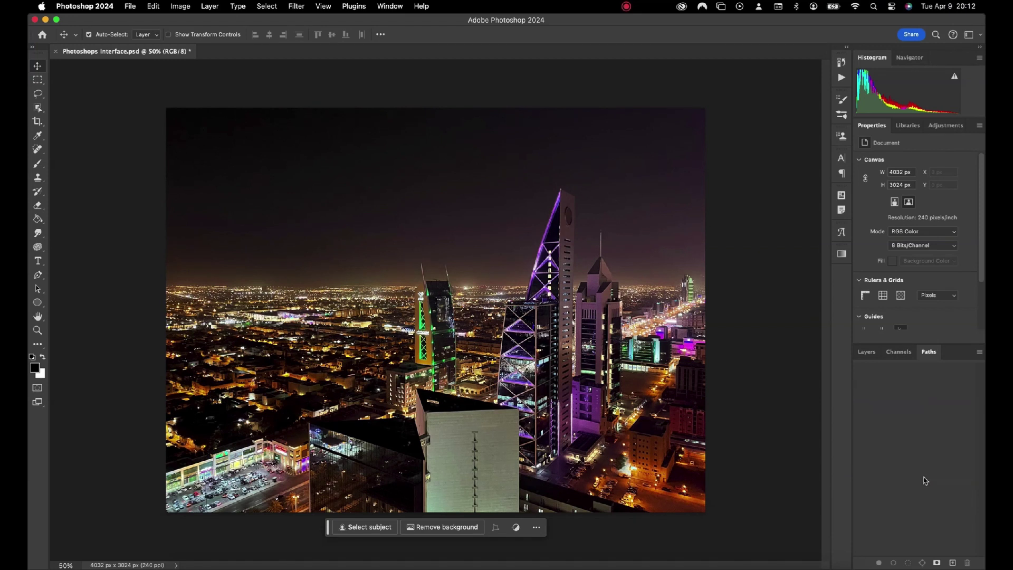
{"action": "left_click", "coordinate": [866, 352]}
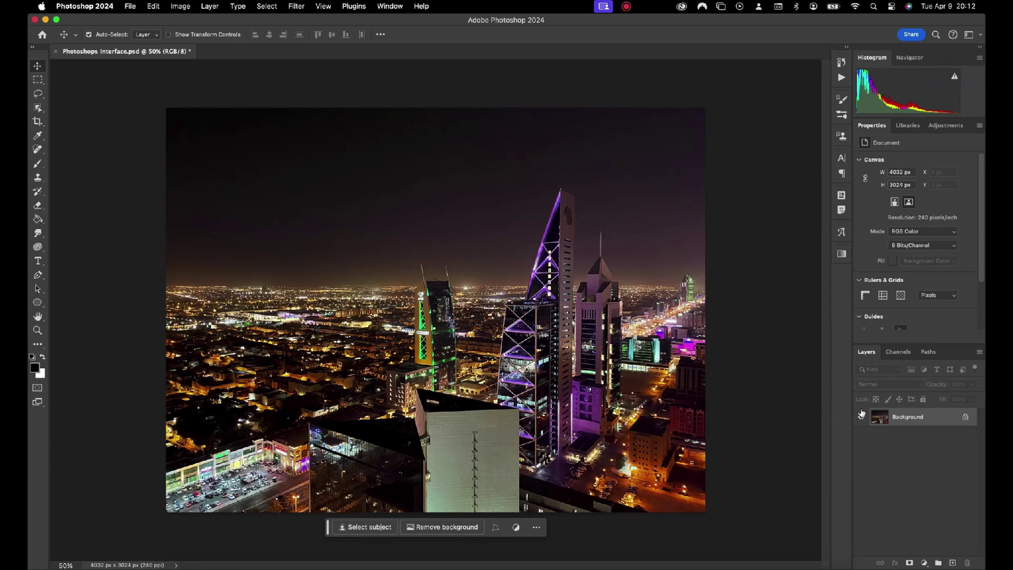
{"action": "left_click", "coordinate": [900, 353]}
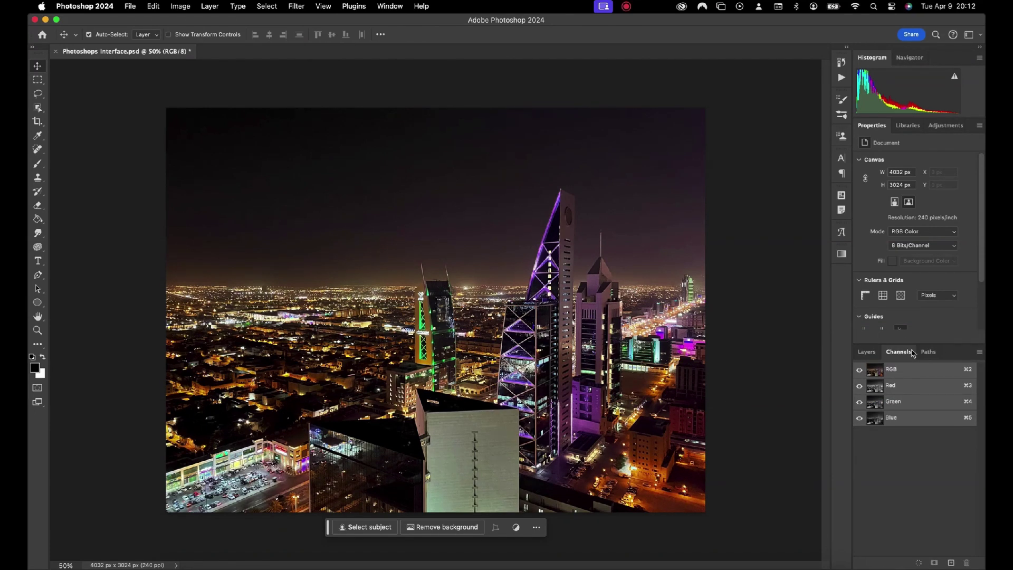
{"action": "left_click", "coordinate": [930, 353]}
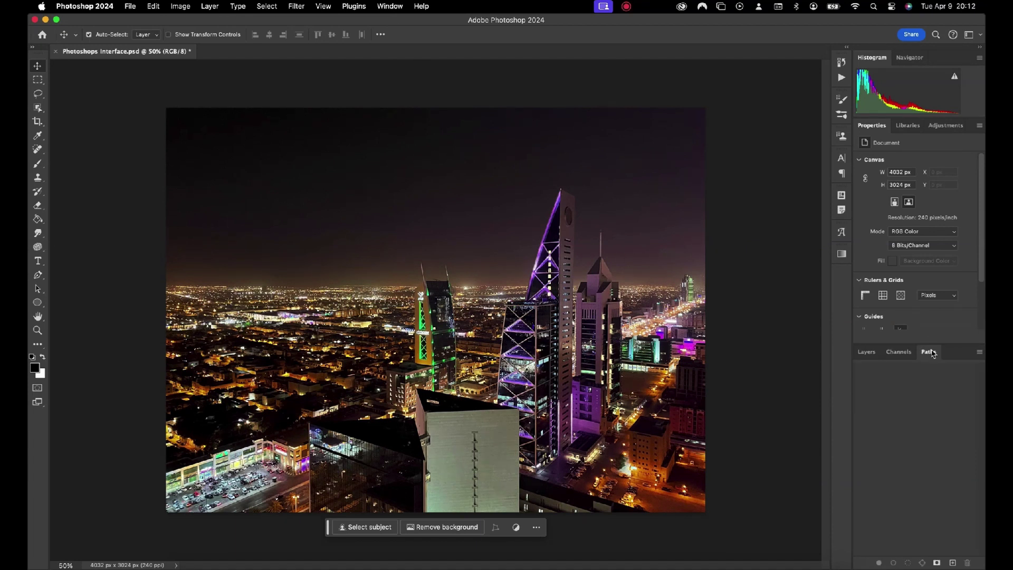
{"action": "left_click", "coordinate": [870, 355]}
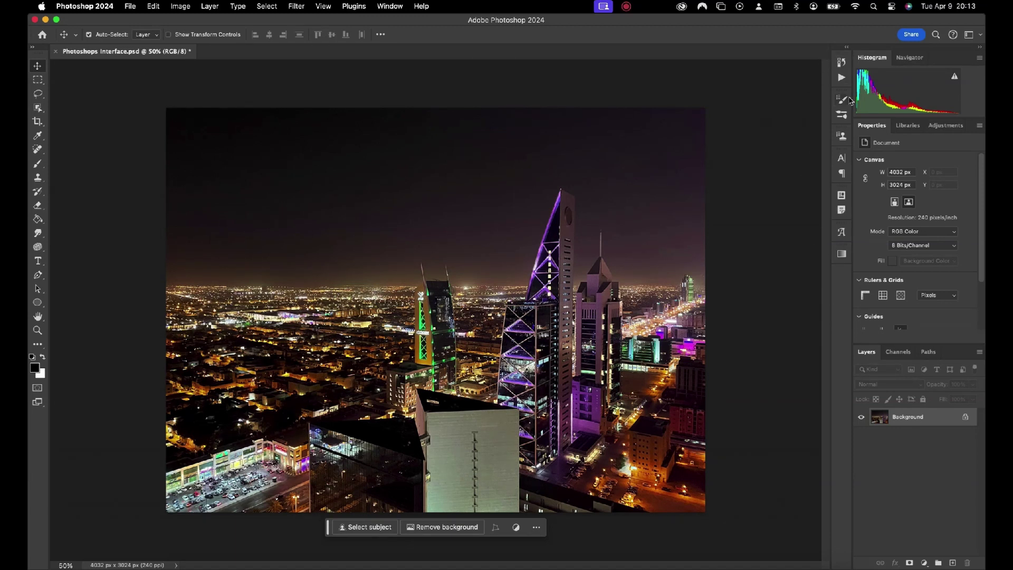
Open the Character, Paragraph, Glyphs and Gradients panels from their icons
{"action": "left_click", "coordinate": [842, 158]}
{"action": "left_click", "coordinate": [843, 175]}
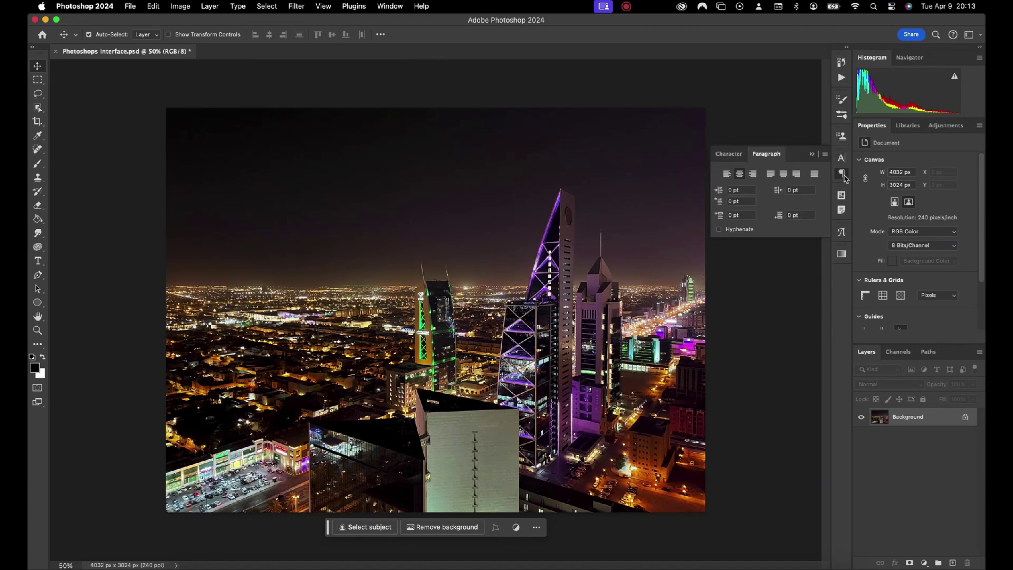
{"action": "left_click", "coordinate": [841, 232]}
{"action": "left_click", "coordinate": [842, 254]}
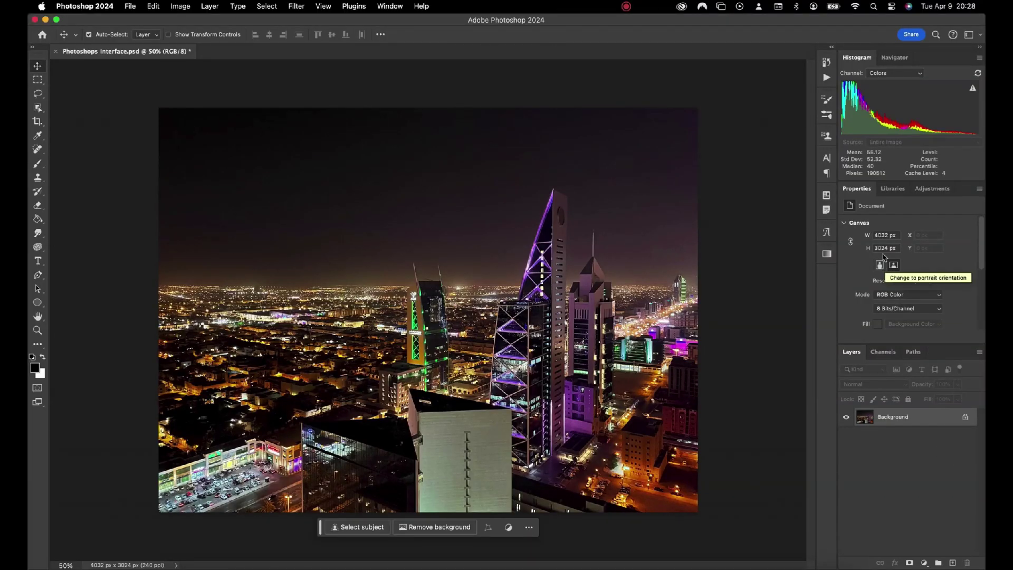
Expand and re-collapse the icon column, then collapse the right dock to icons
{"action": "left_click", "coordinate": [832, 48]}
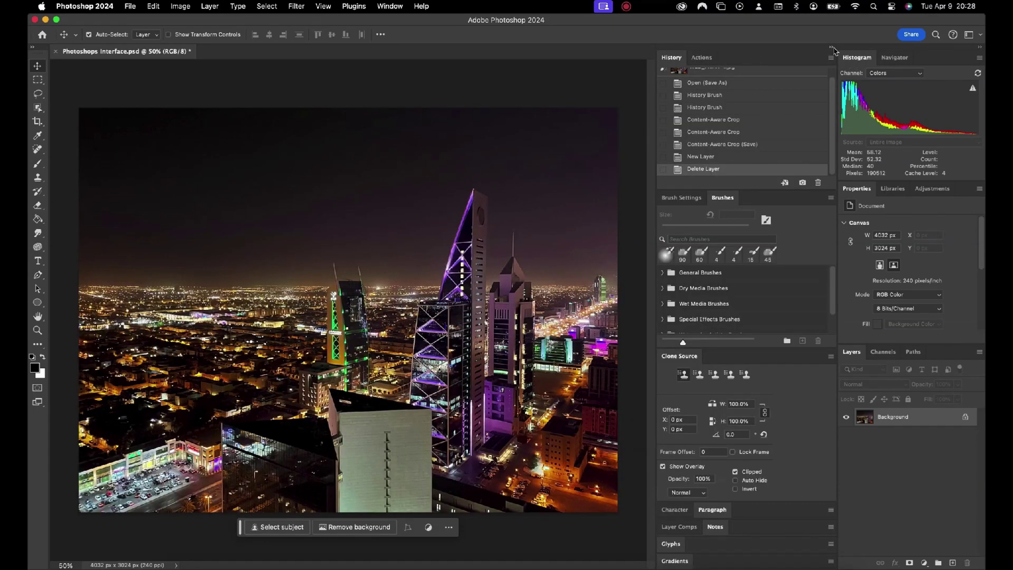
{"action": "left_click", "coordinate": [833, 48]}
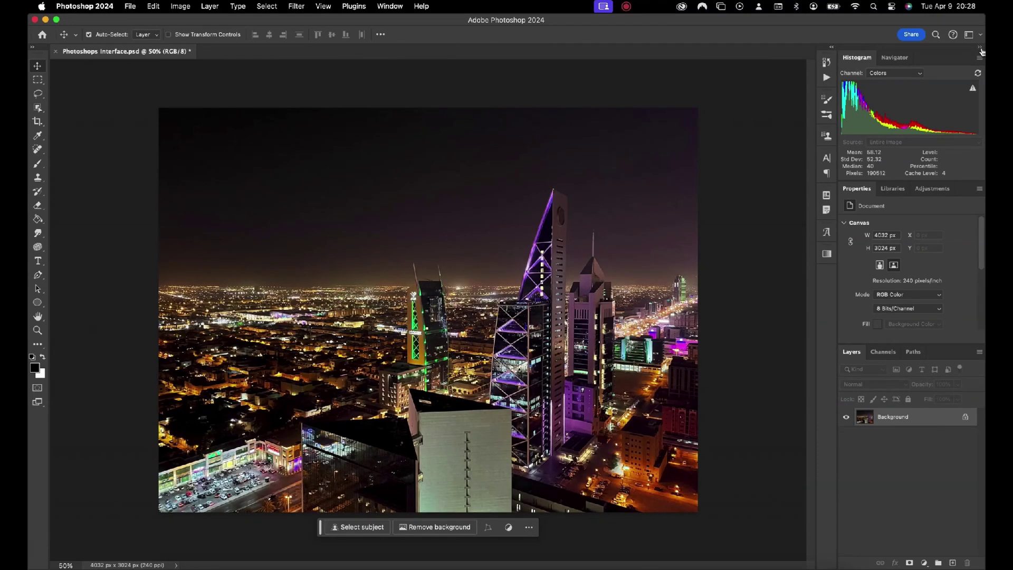
{"action": "left_click", "coordinate": [981, 48]}
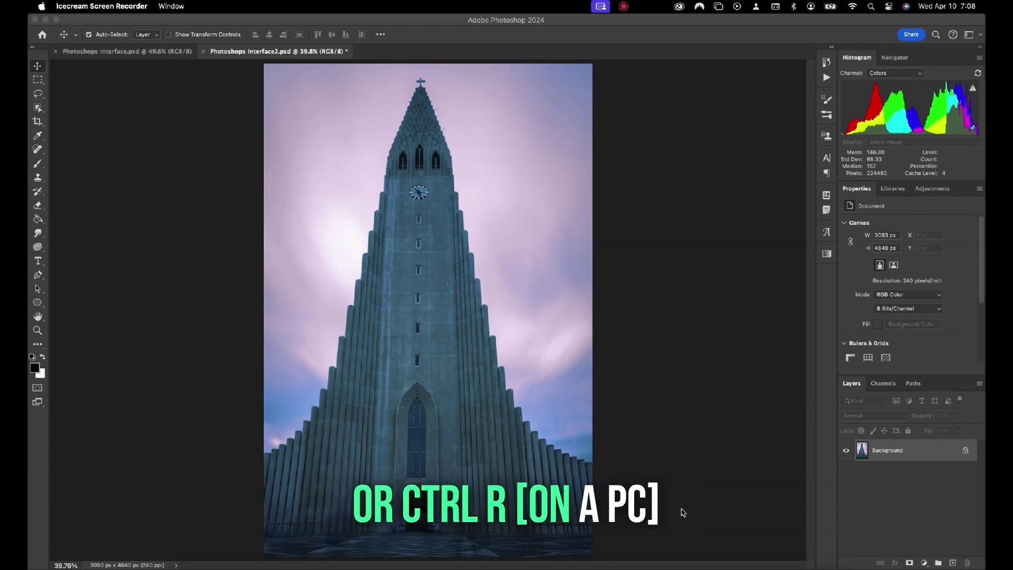
Show rulers, add a vertical guide down the spire and one horizontal guide near the base
{"action": "left_click", "coordinate": [683, 512]}
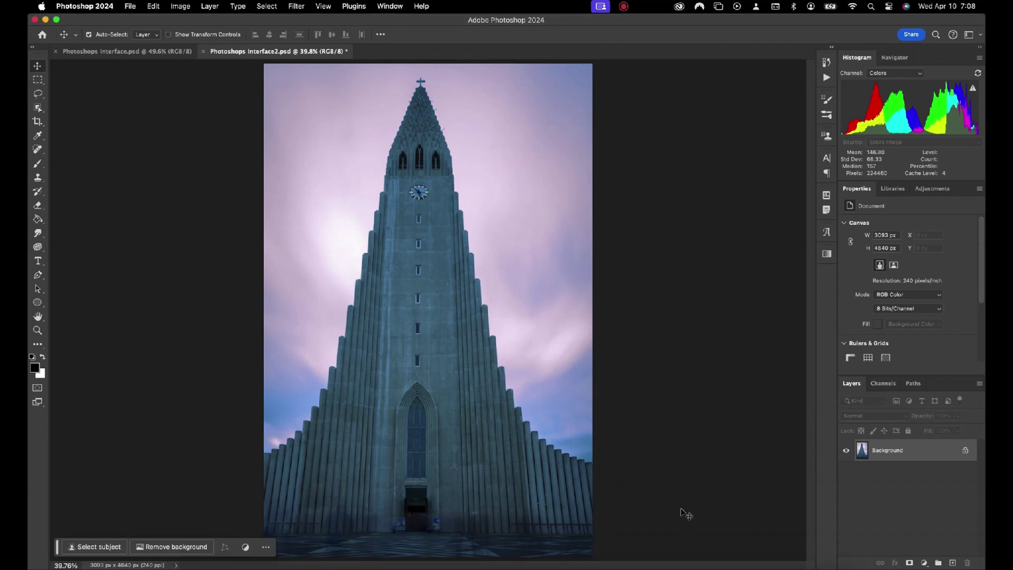
{"action": "key", "text": "super+r"}
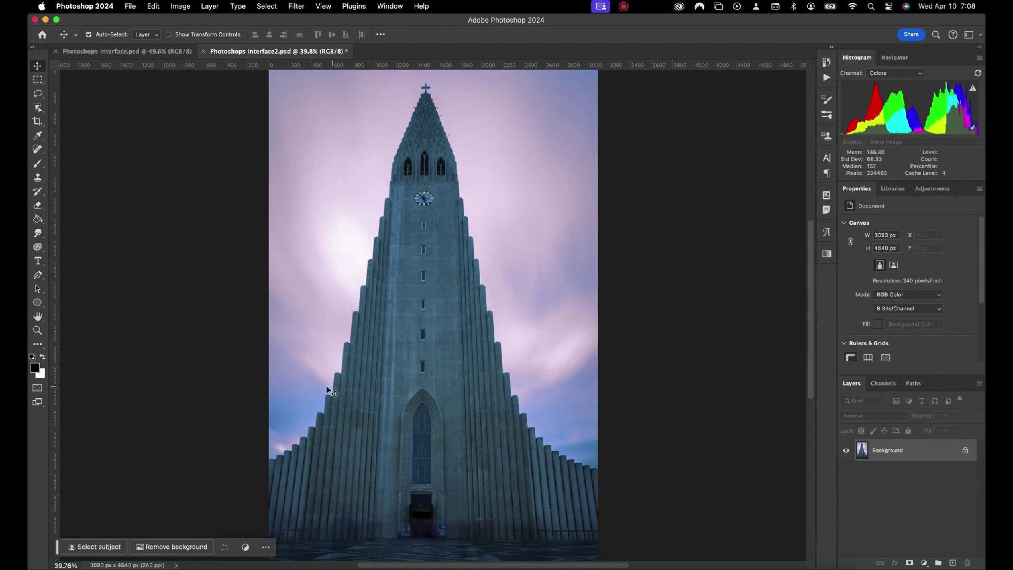
{"action": "left_click_drag", "start_coordinate": [53, 299], "coordinate": [425, 276]}
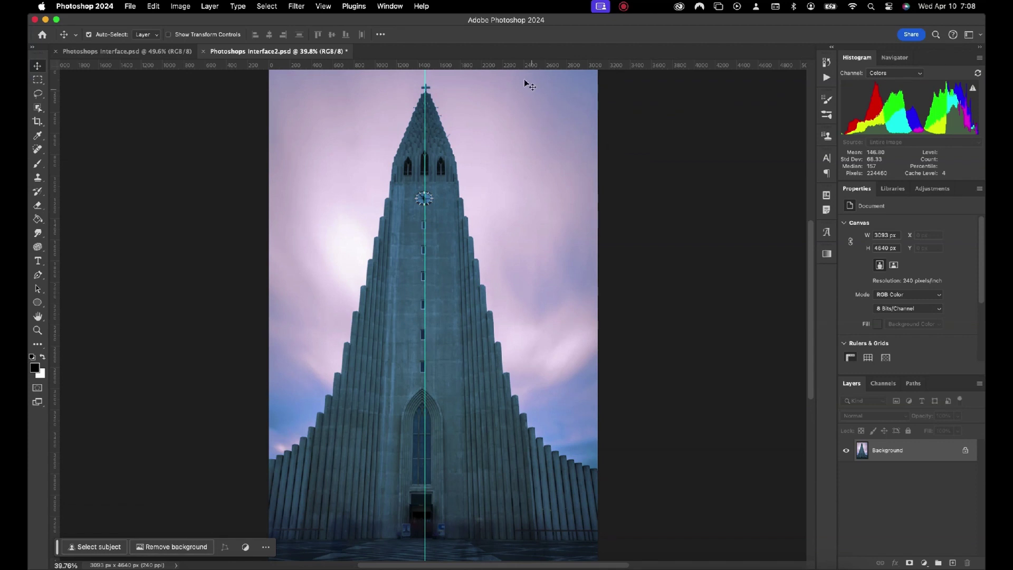
{"action": "left_click_drag", "start_coordinate": [520, 65], "coordinate": [549, 468]}
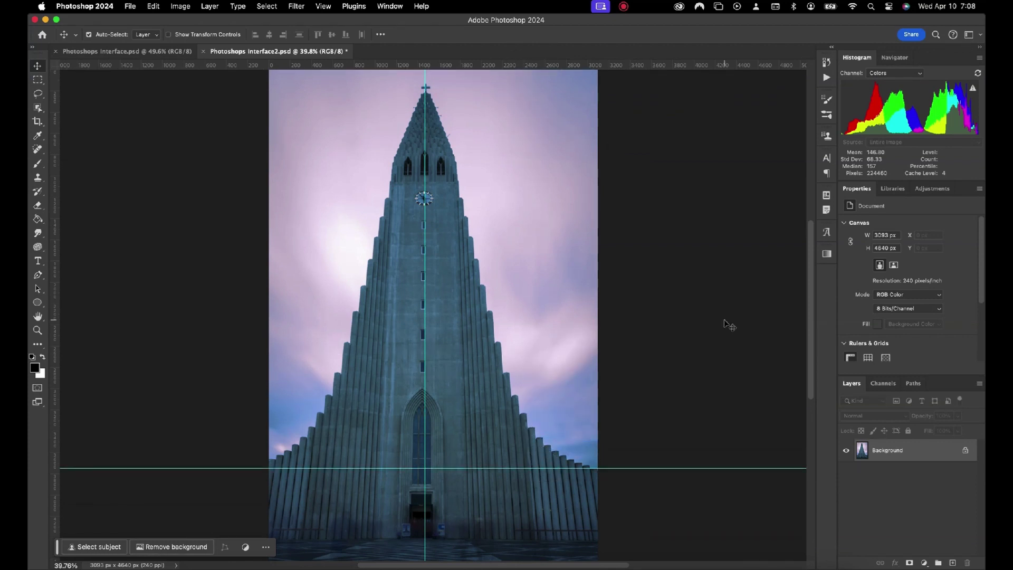
{"action": "left_click_drag", "start_coordinate": [578, 65], "coordinate": [600, 267]}
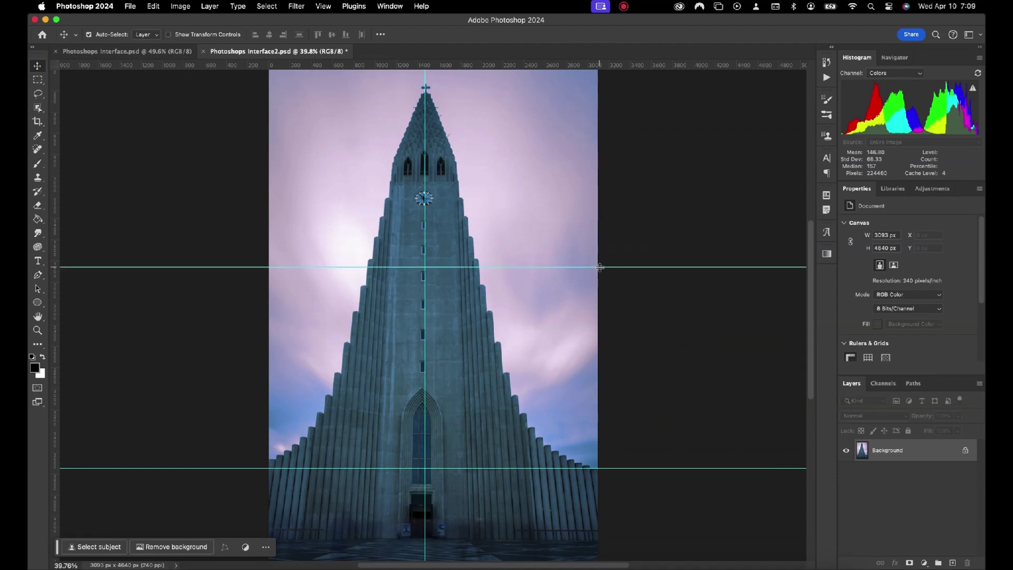
{"action": "left_click_drag", "start_coordinate": [685, 269], "coordinate": [671, 367]}
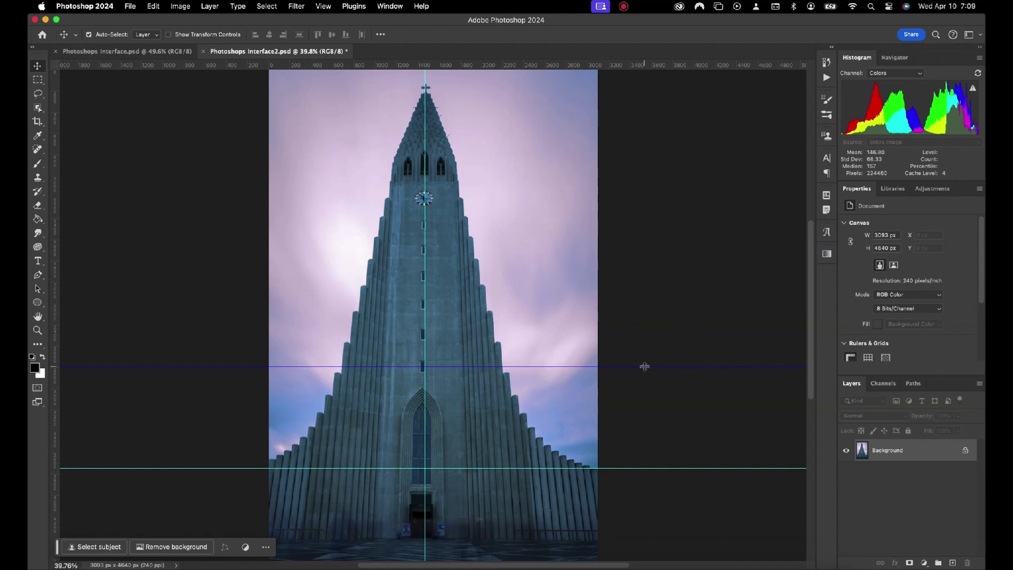
{"action": "left_click_drag", "start_coordinate": [645, 366], "coordinate": [628, 67]}
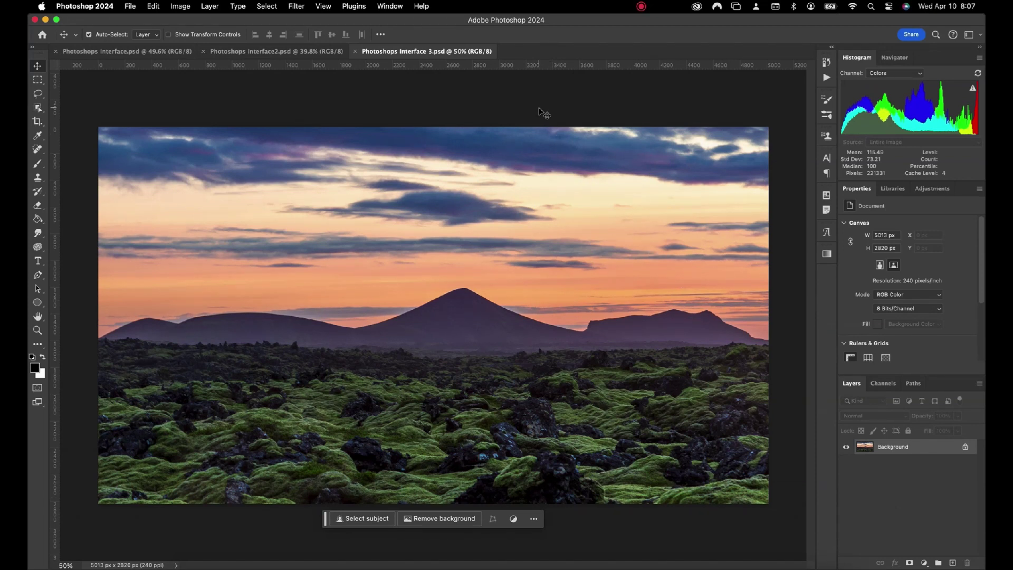
Try Black, Dark Gray, Medium Gray, Light Gray and Custom as the pasteboard colour
{"action": "right_click", "coordinate": [539, 109]}
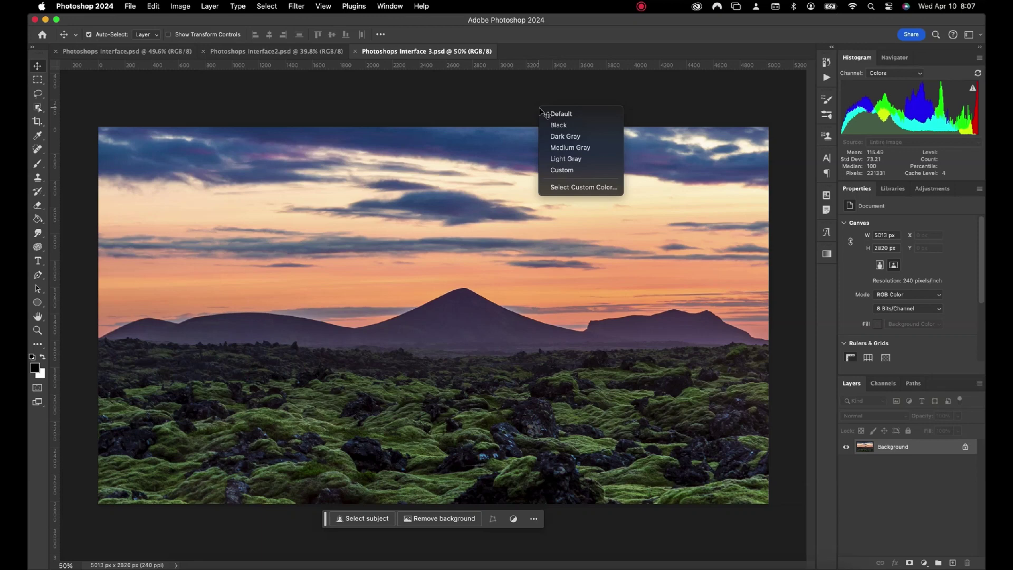
{"action": "left_click", "coordinate": [558, 125]}
{"action": "right_click", "coordinate": [549, 106]}
{"action": "left_click", "coordinate": [567, 133]}
{"action": "right_click", "coordinate": [558, 111]}
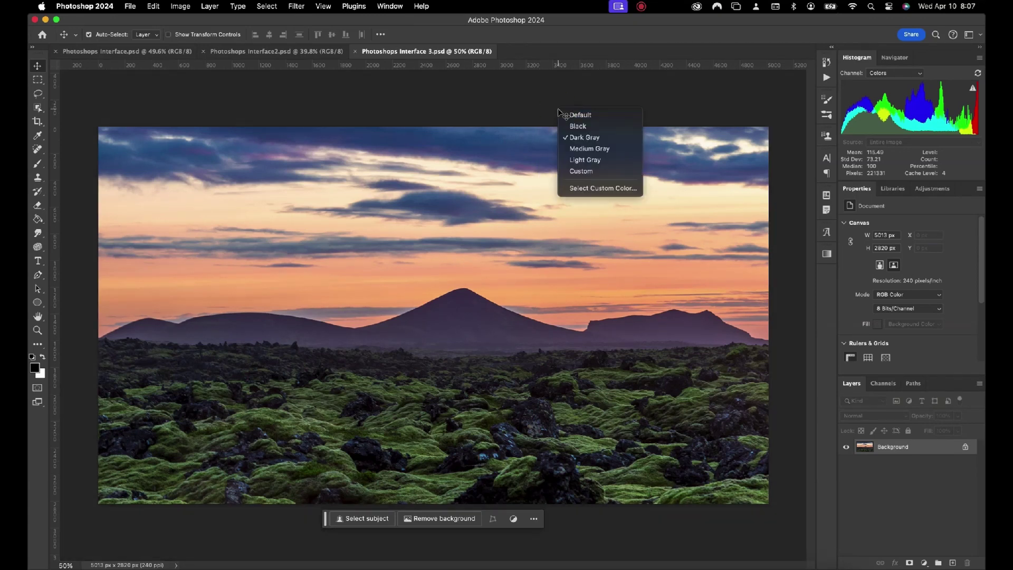
{"action": "left_click", "coordinate": [585, 148]}
{"action": "right_click", "coordinate": [550, 108]}
{"action": "left_click", "coordinate": [578, 156]}
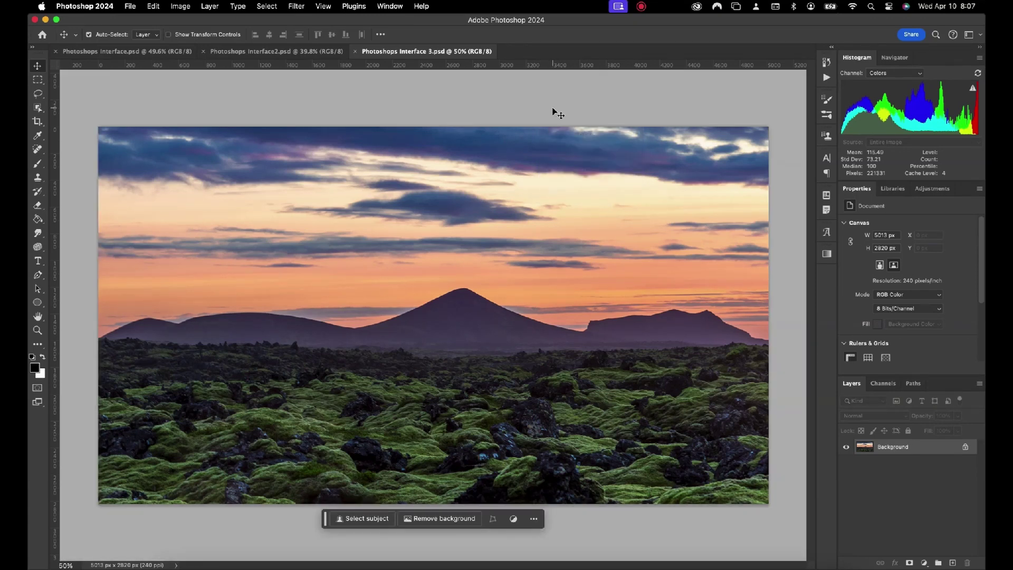
{"action": "right_click", "coordinate": [554, 103]}
{"action": "left_click", "coordinate": [578, 163]}
Set a custom bright green pasteboard colour via Select Custom Color
{"action": "right_click", "coordinate": [556, 98]}
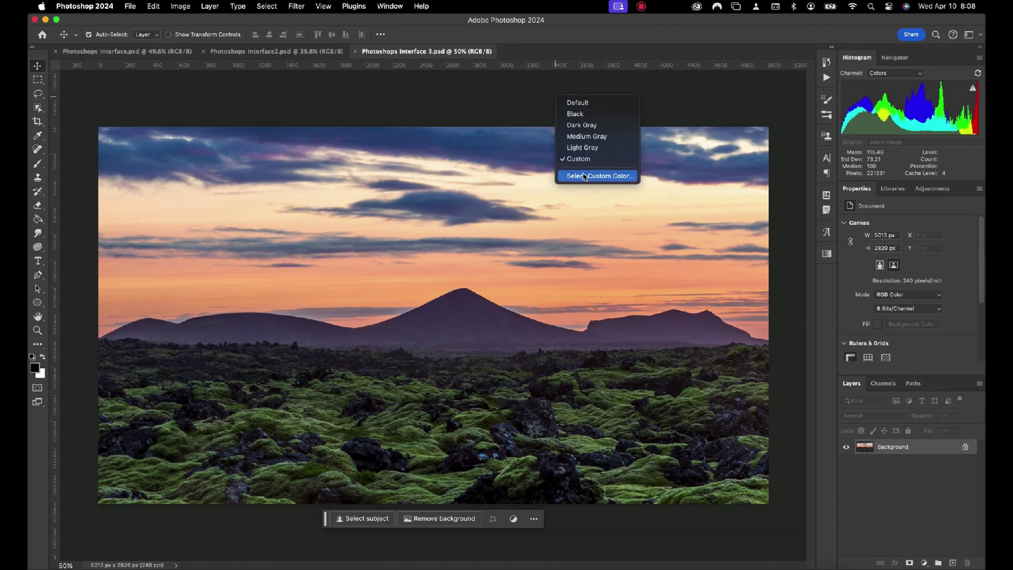
{"action": "left_click", "coordinate": [584, 176]}
{"action": "left_click", "coordinate": [602, 365]}
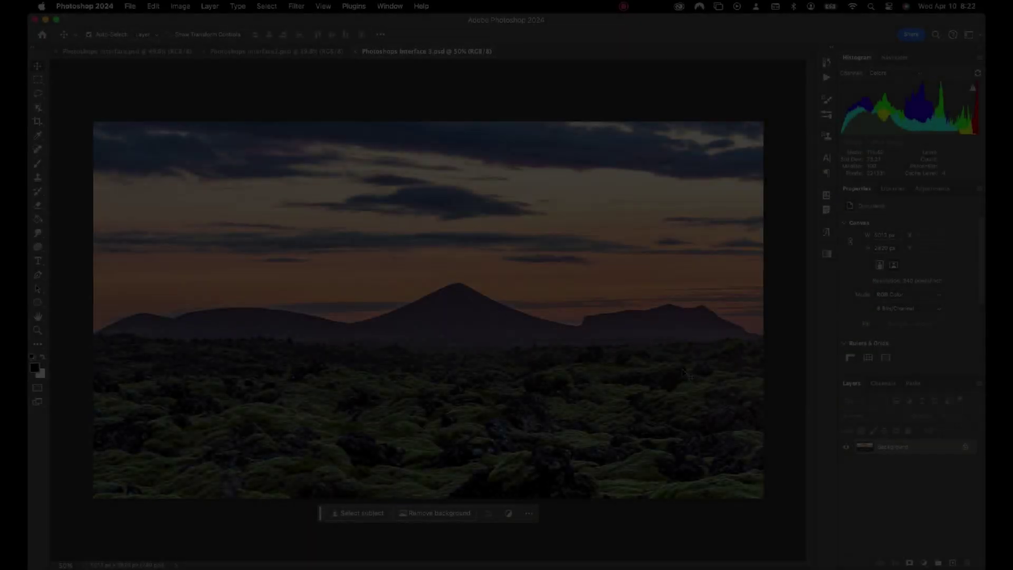
{"action": "key", "text": "Tab"}
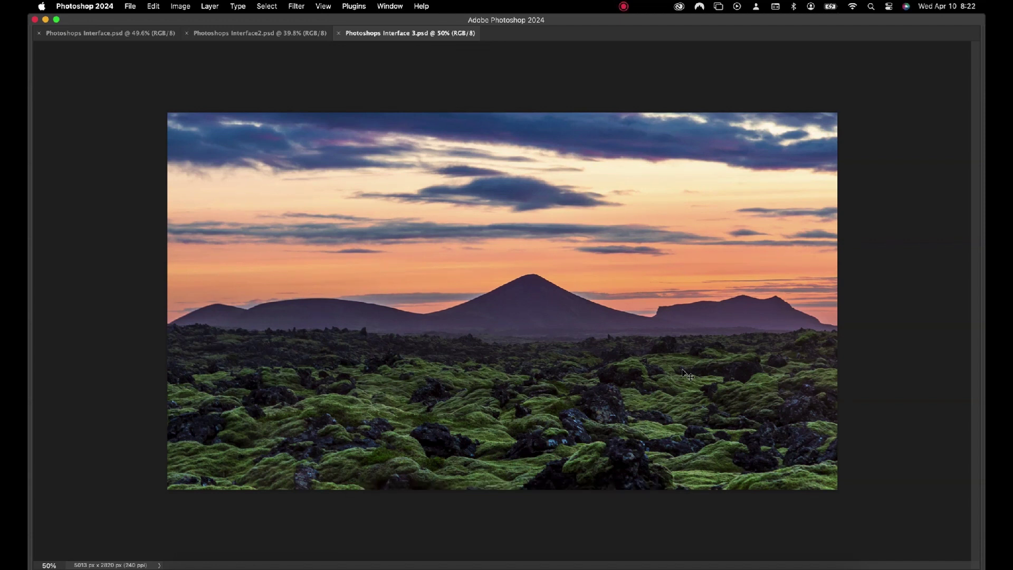
{"action": "key", "text": "Tab"}
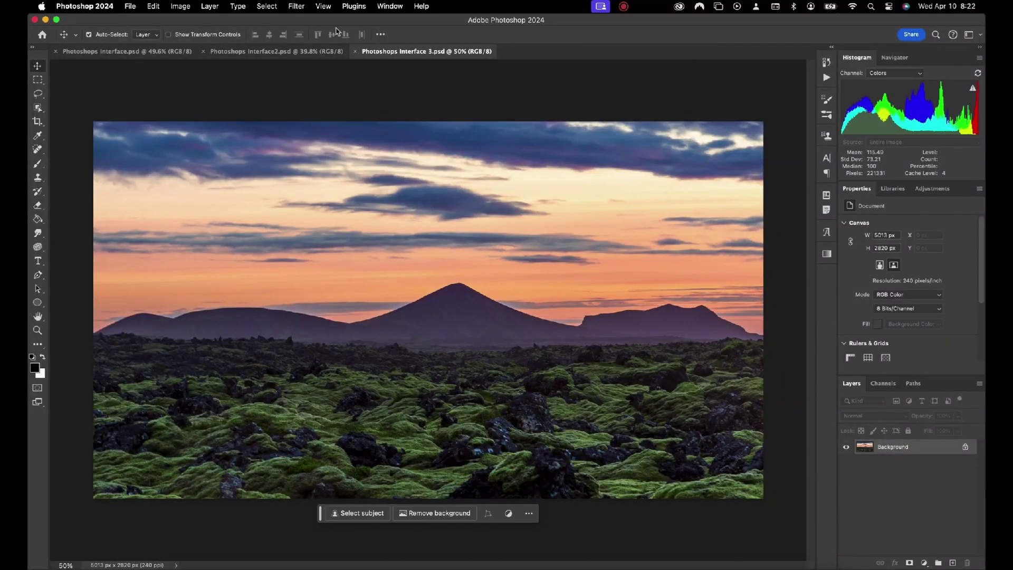
{"action": "left_click", "coordinate": [324, 7]}
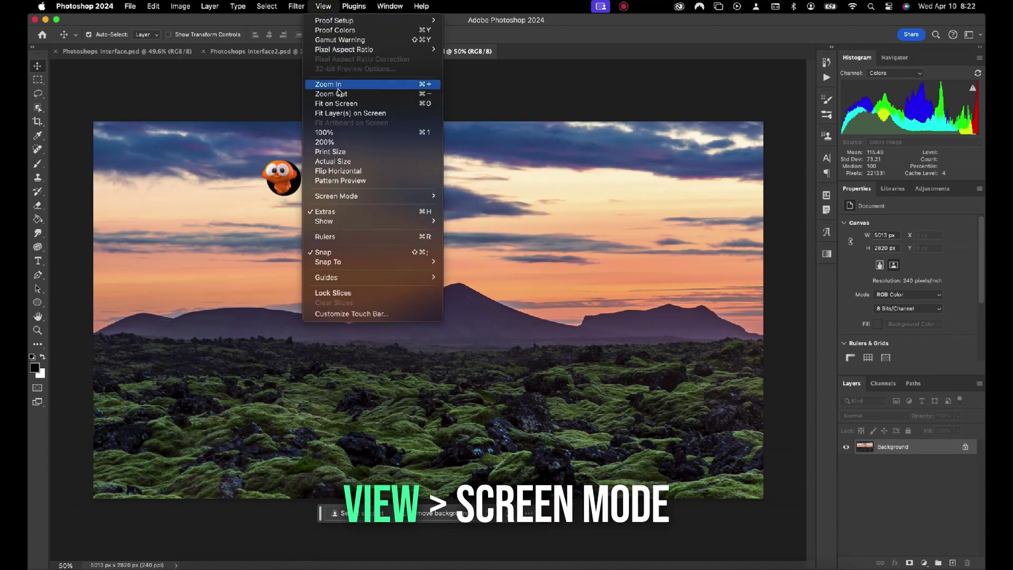
{"action": "mouse_move", "coordinate": [349, 200]}
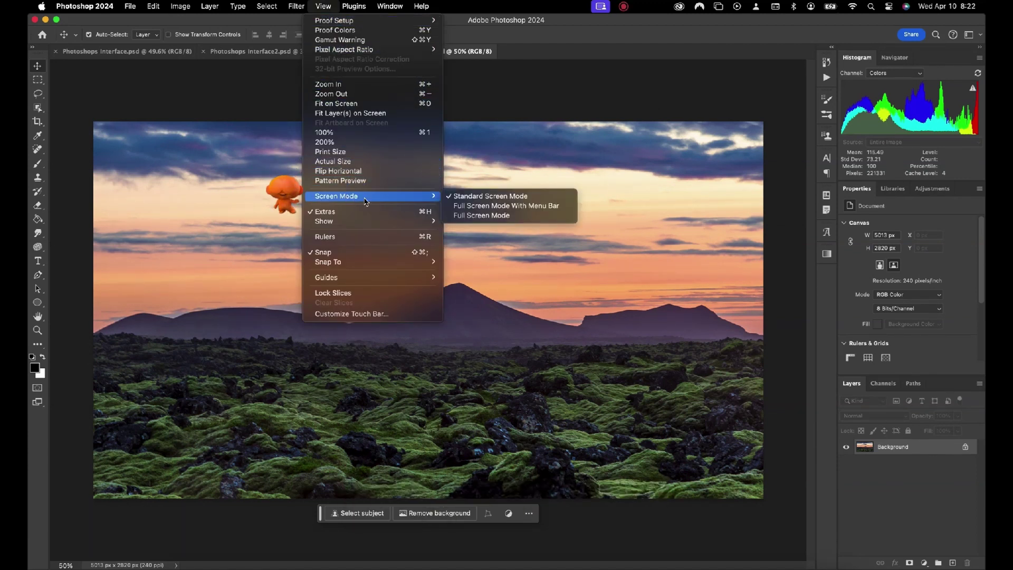
{"action": "left_click", "coordinate": [471, 198]}
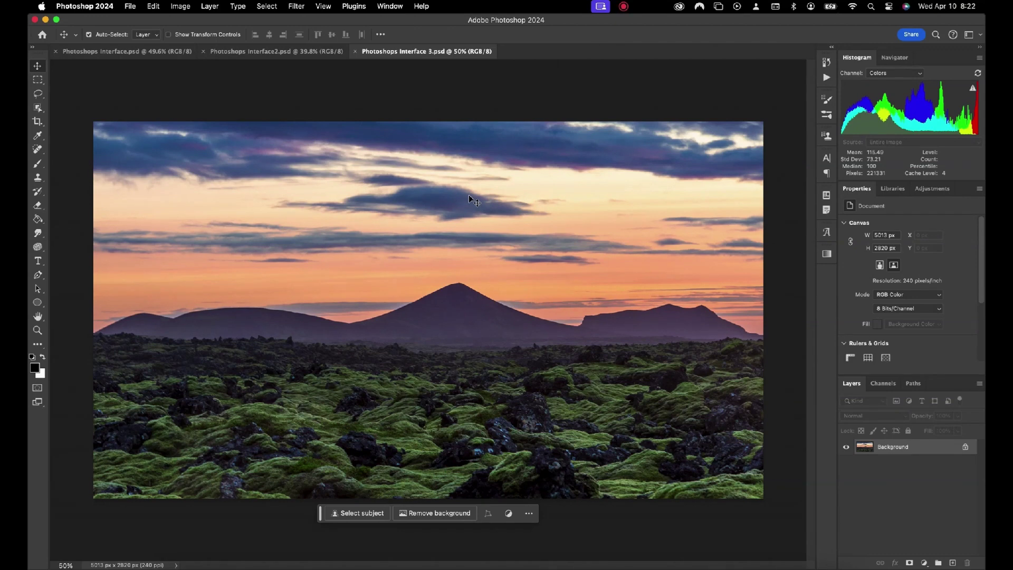
{"action": "key", "text": "shift+Tab"}
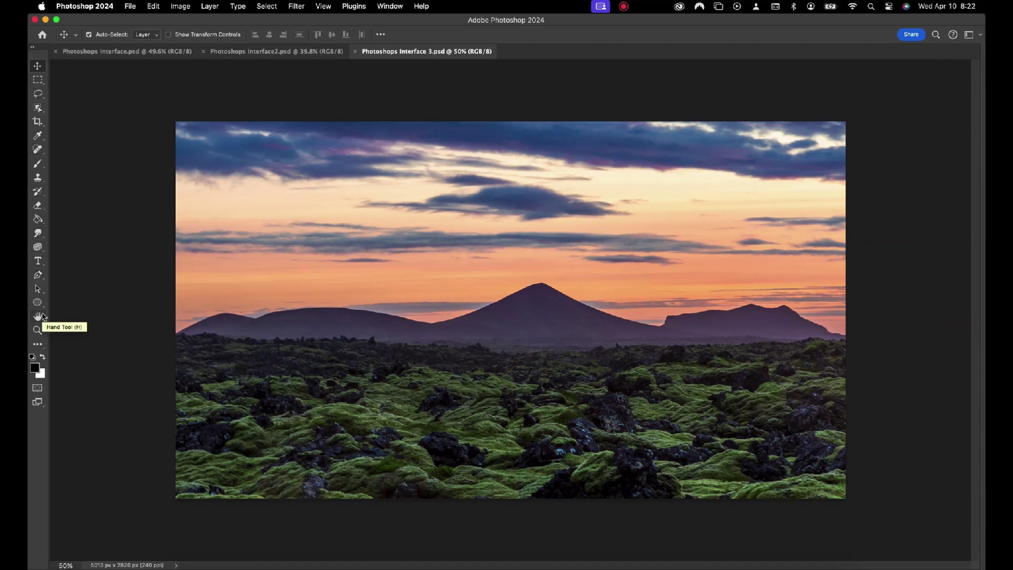
{"action": "key", "text": "shift+Tab"}
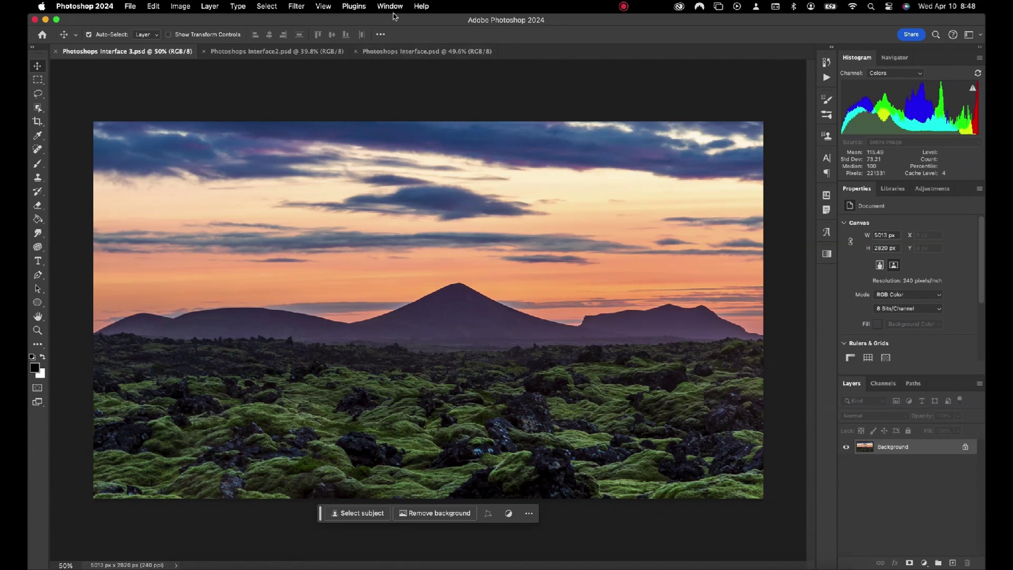
{"action": "left_click", "coordinate": [391, 7]}
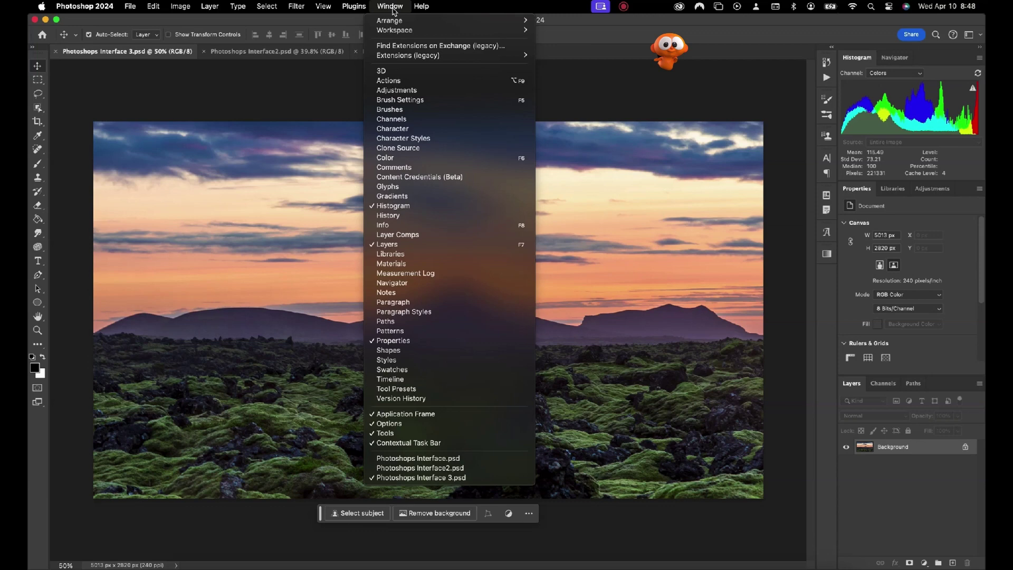
{"action": "mouse_move", "coordinate": [393, 22]}
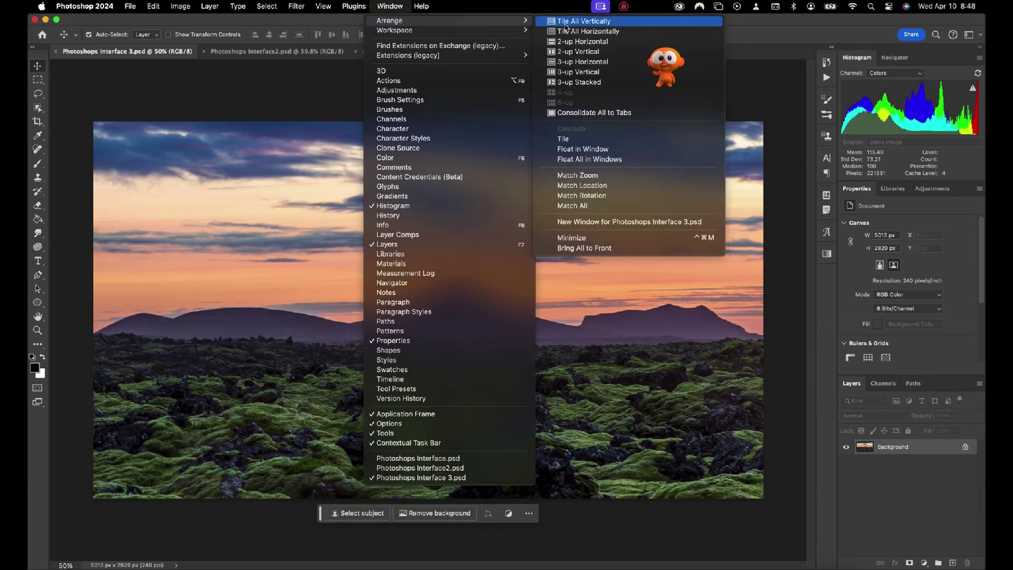
{"action": "left_click", "coordinate": [561, 82]}
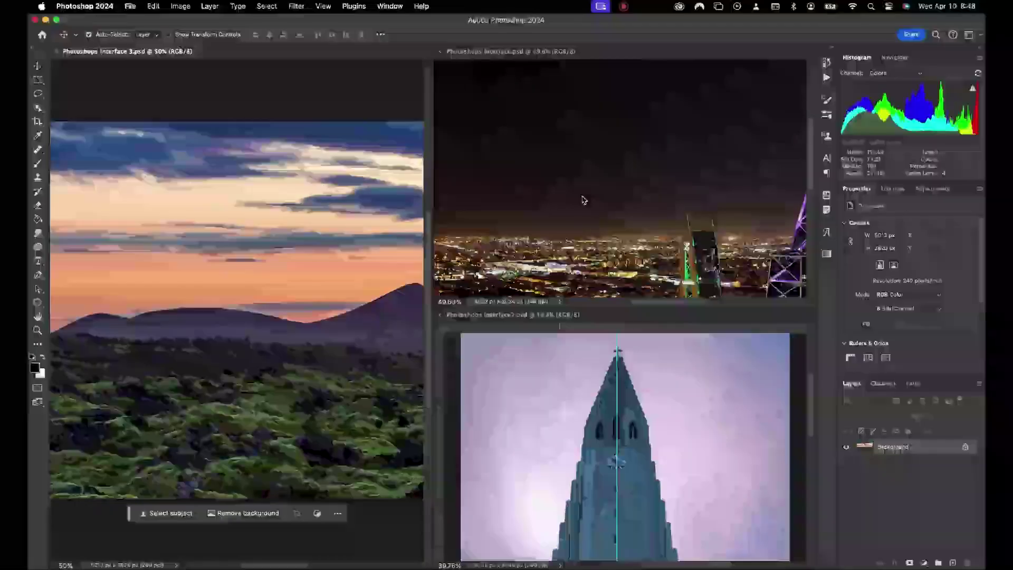
{"action": "left_click", "coordinate": [390, 5]}
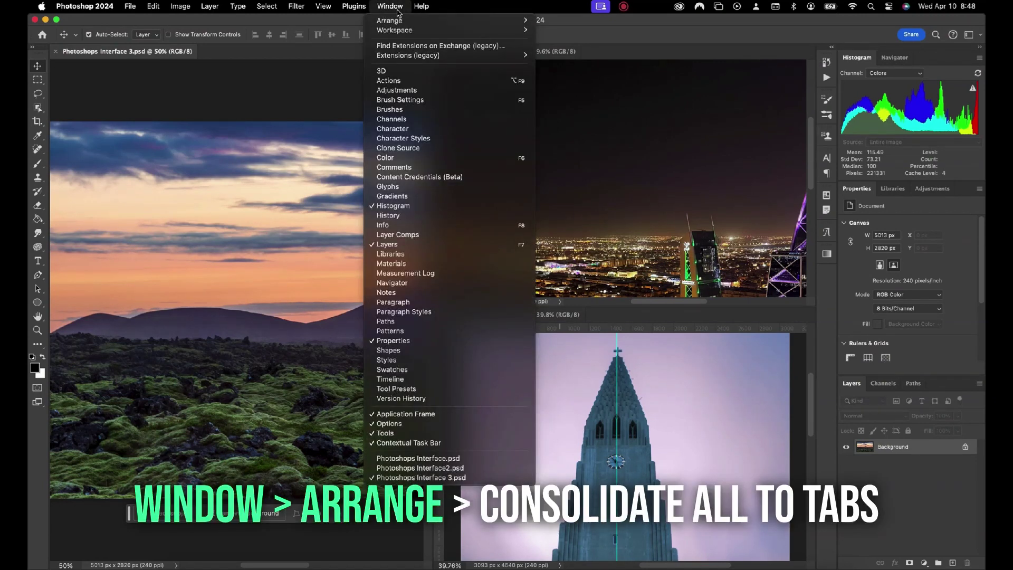
{"action": "mouse_move", "coordinate": [401, 20]}
{"action": "left_click", "coordinate": [587, 113]}
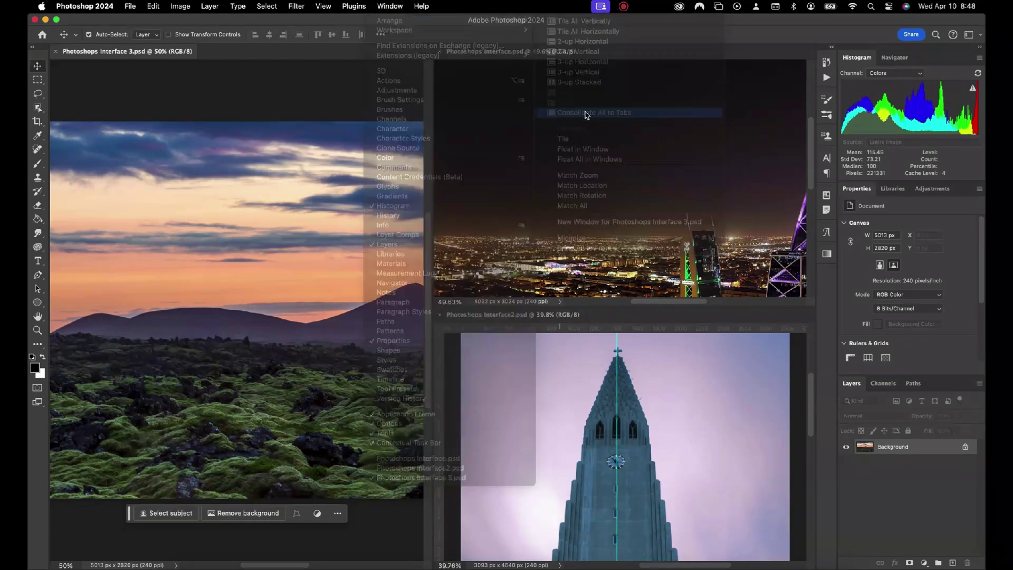